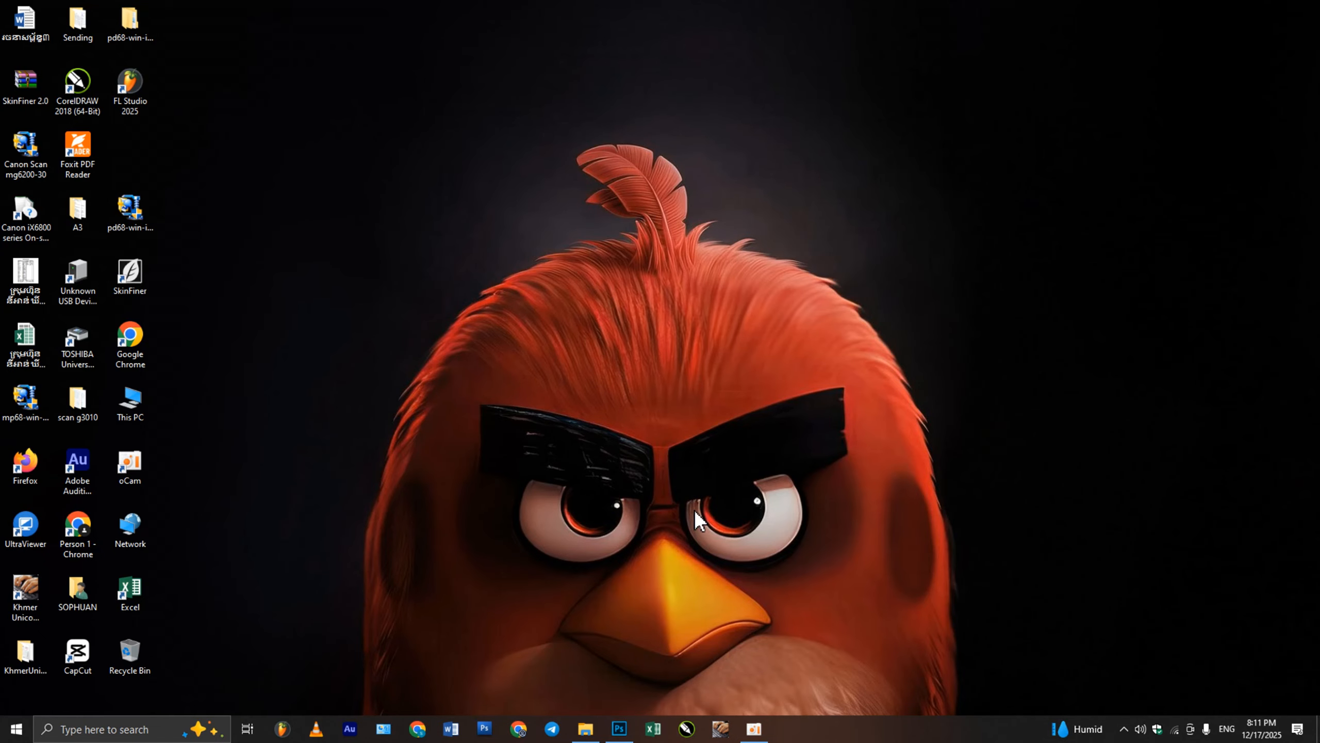
Switch to Photoshop with the open portrait photo and show the Actions list.
left_click(619, 729)
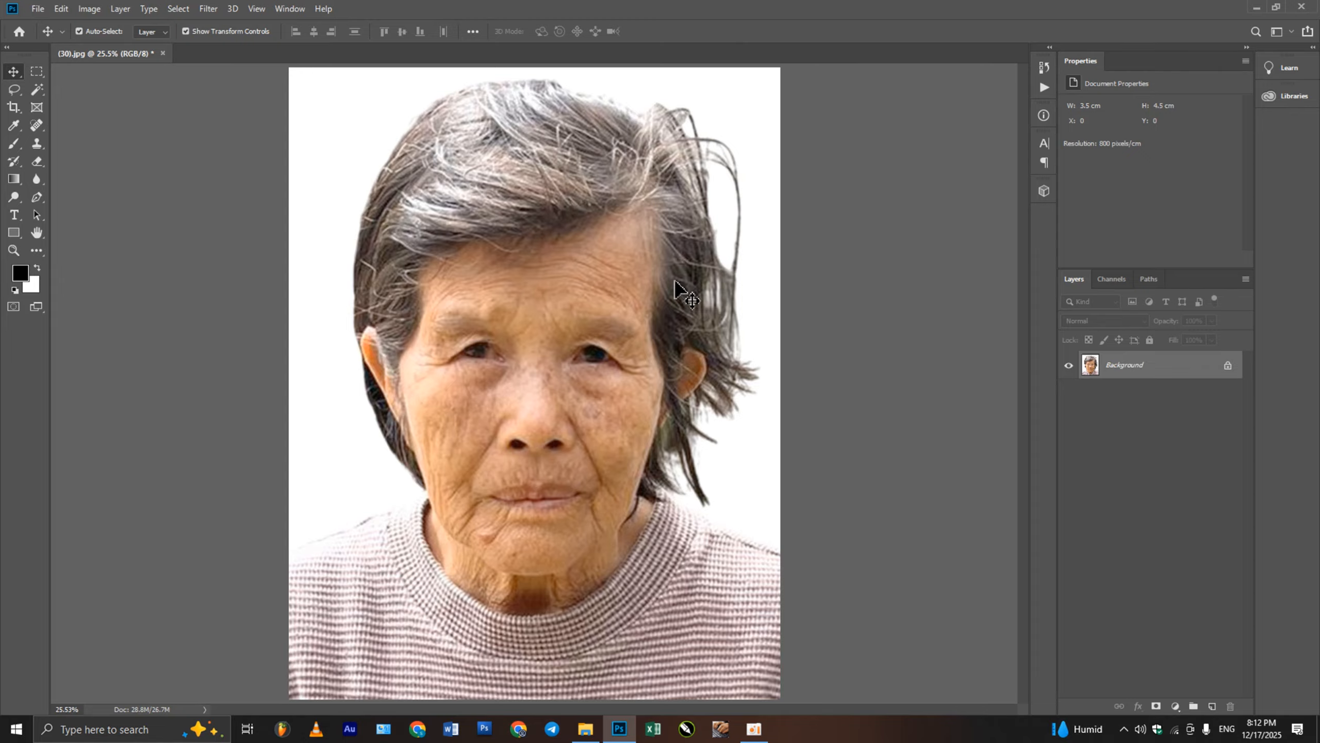
scroll(728, 285, "down", 3)
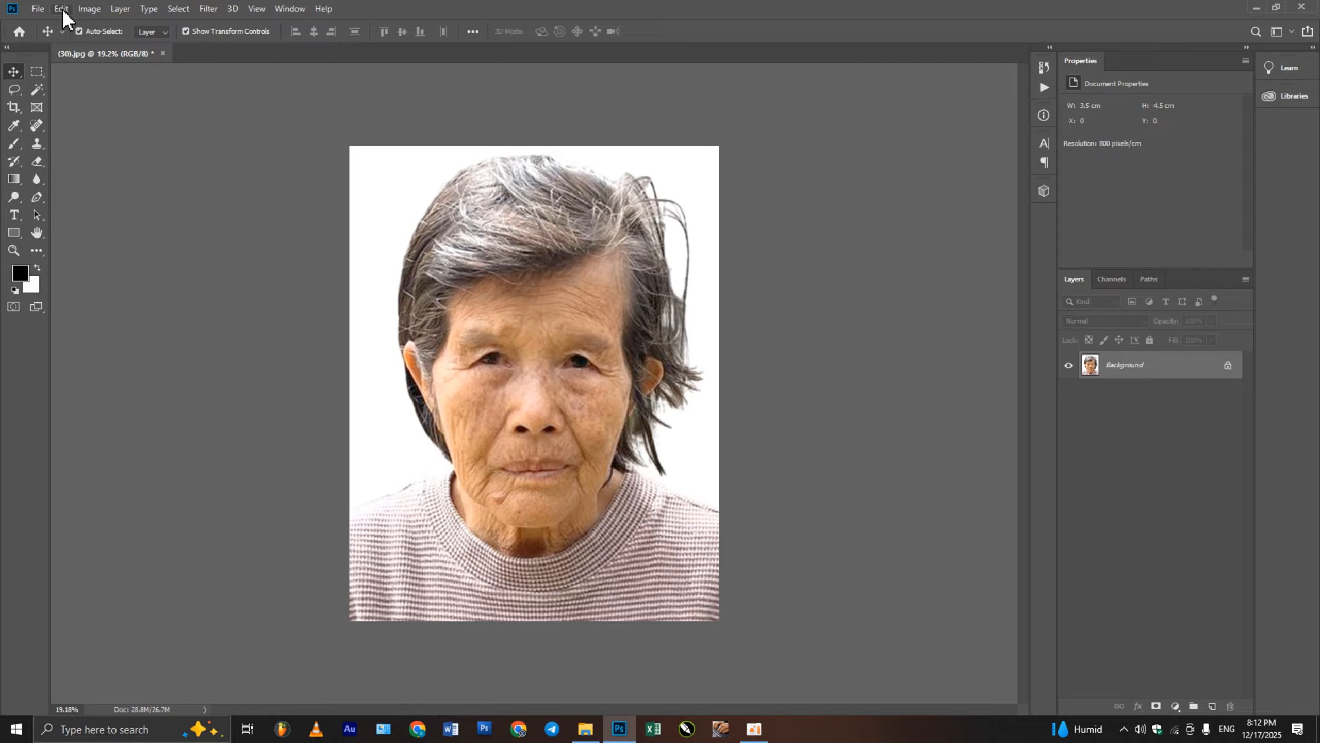
left_click(290, 10)
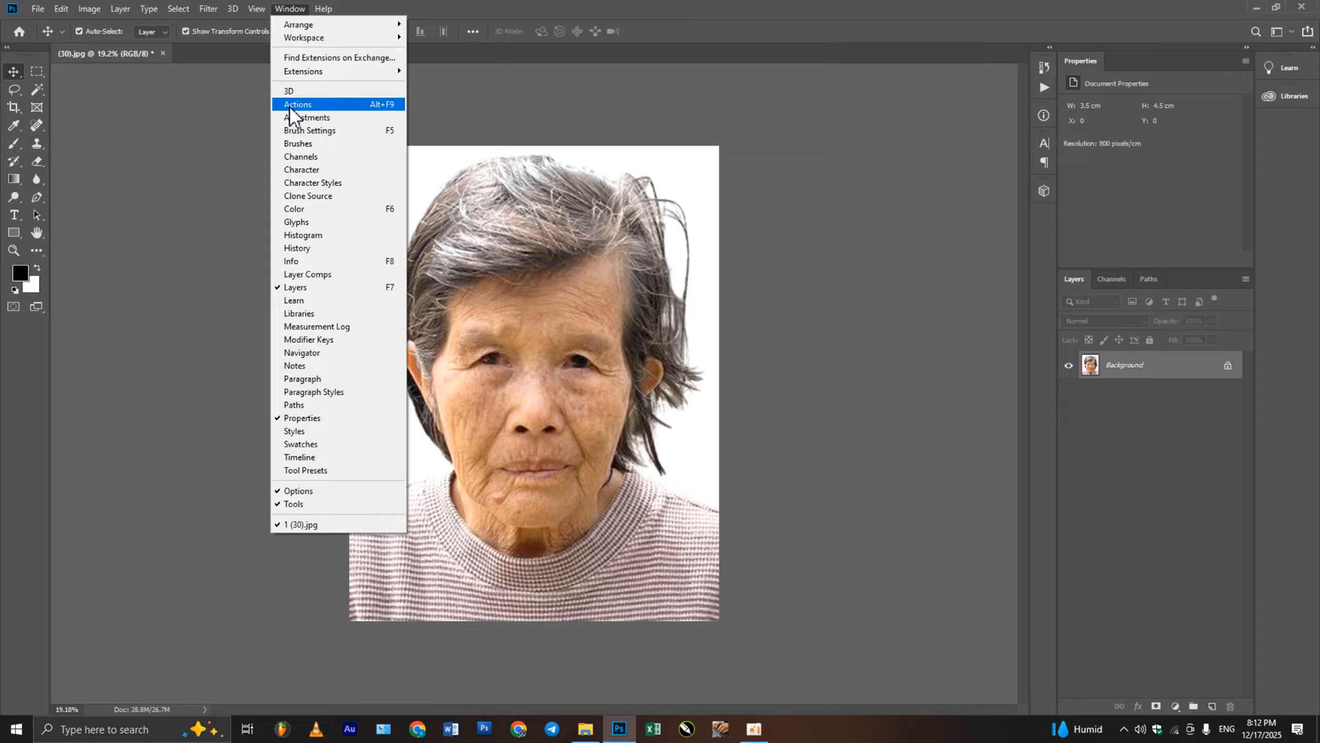
left_click(380, 104)
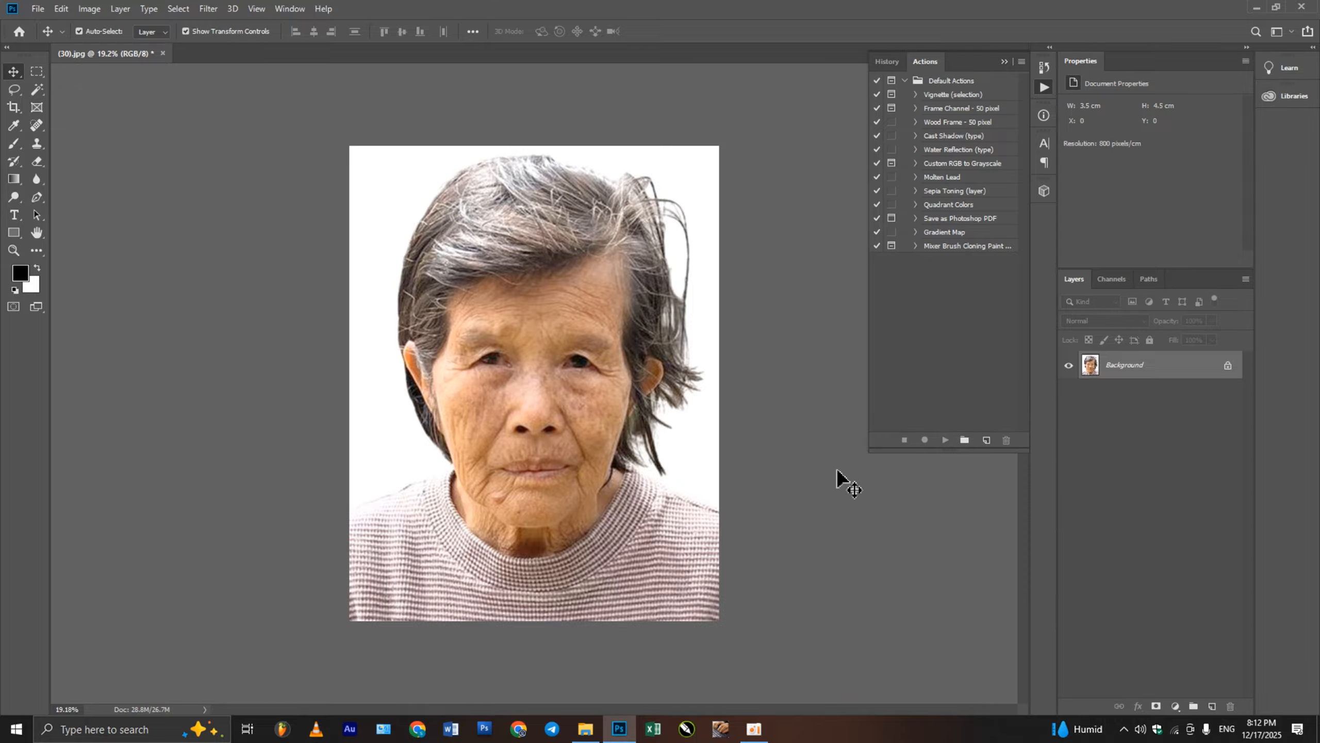
Create a new action named Action 1 in Default Actions, assign it function key F3 without Shift, and start recording.
left_click(986, 441)
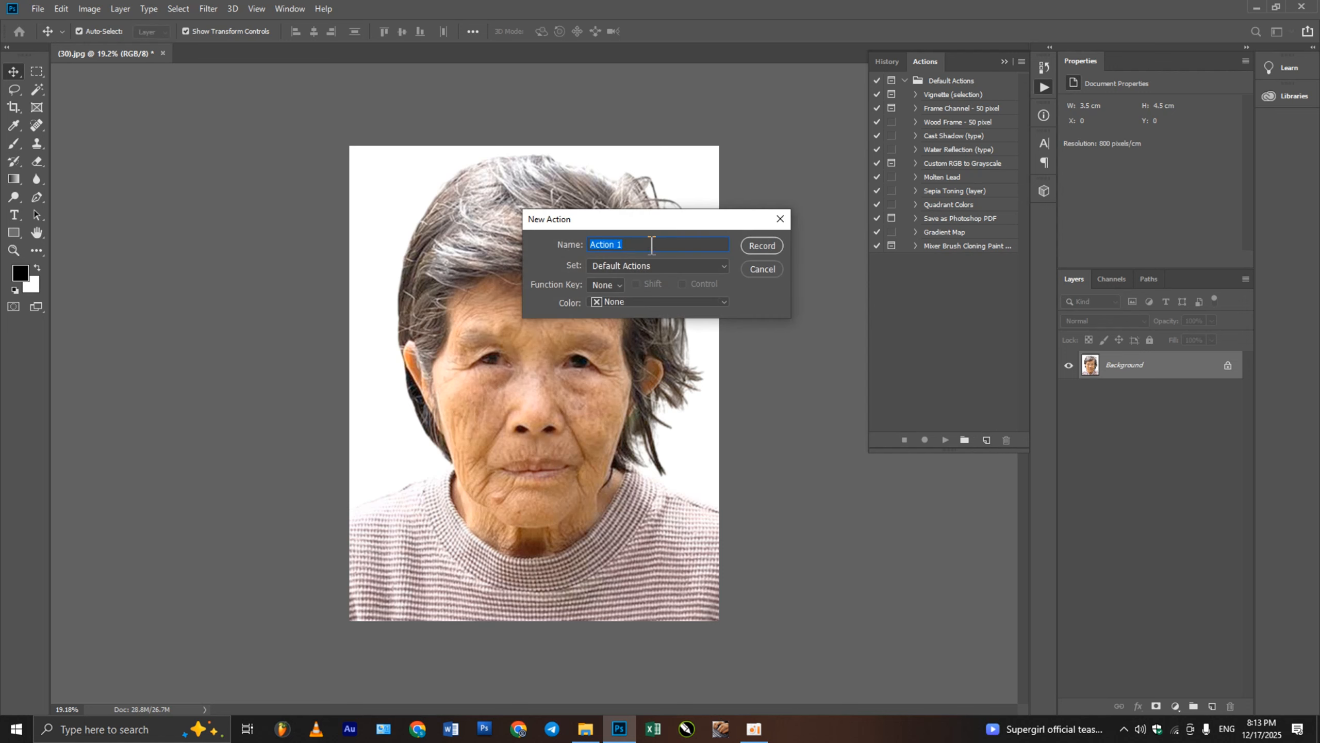
left_click_drag(547, 217, 661, 297)
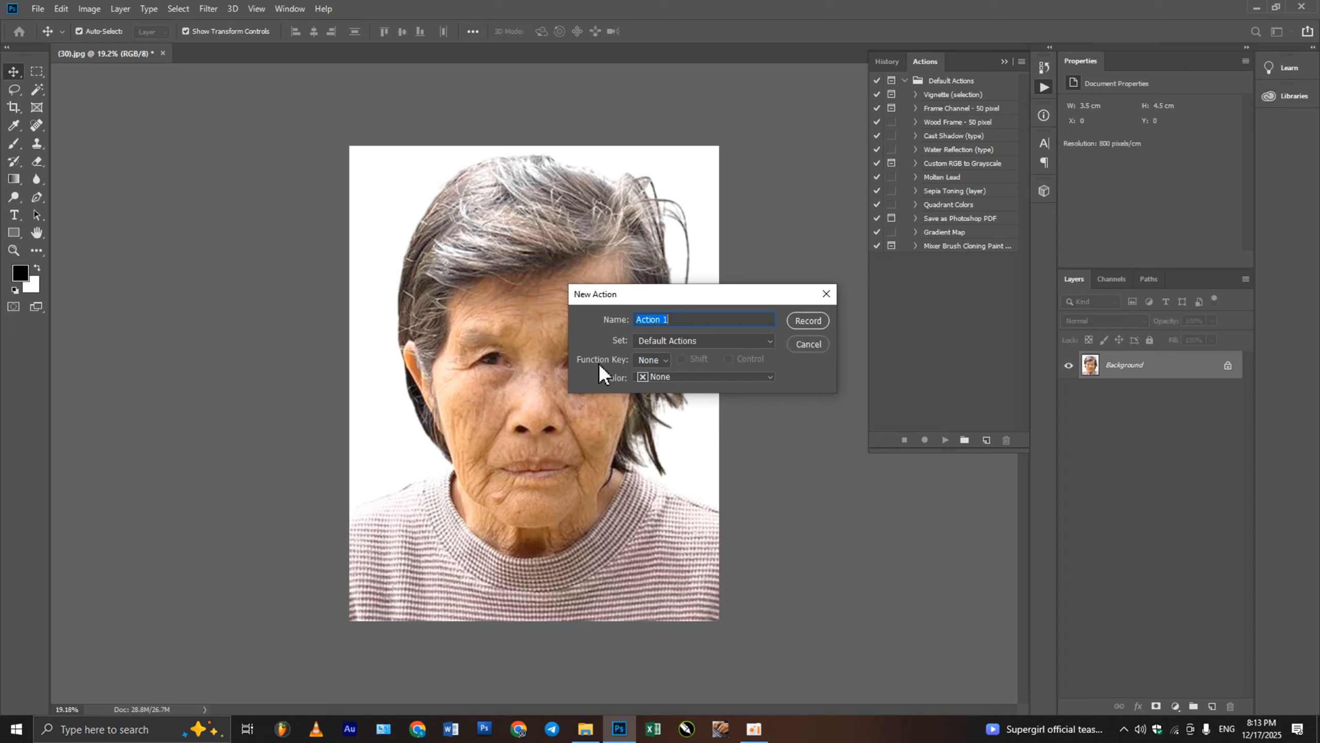
left_click(647, 360)
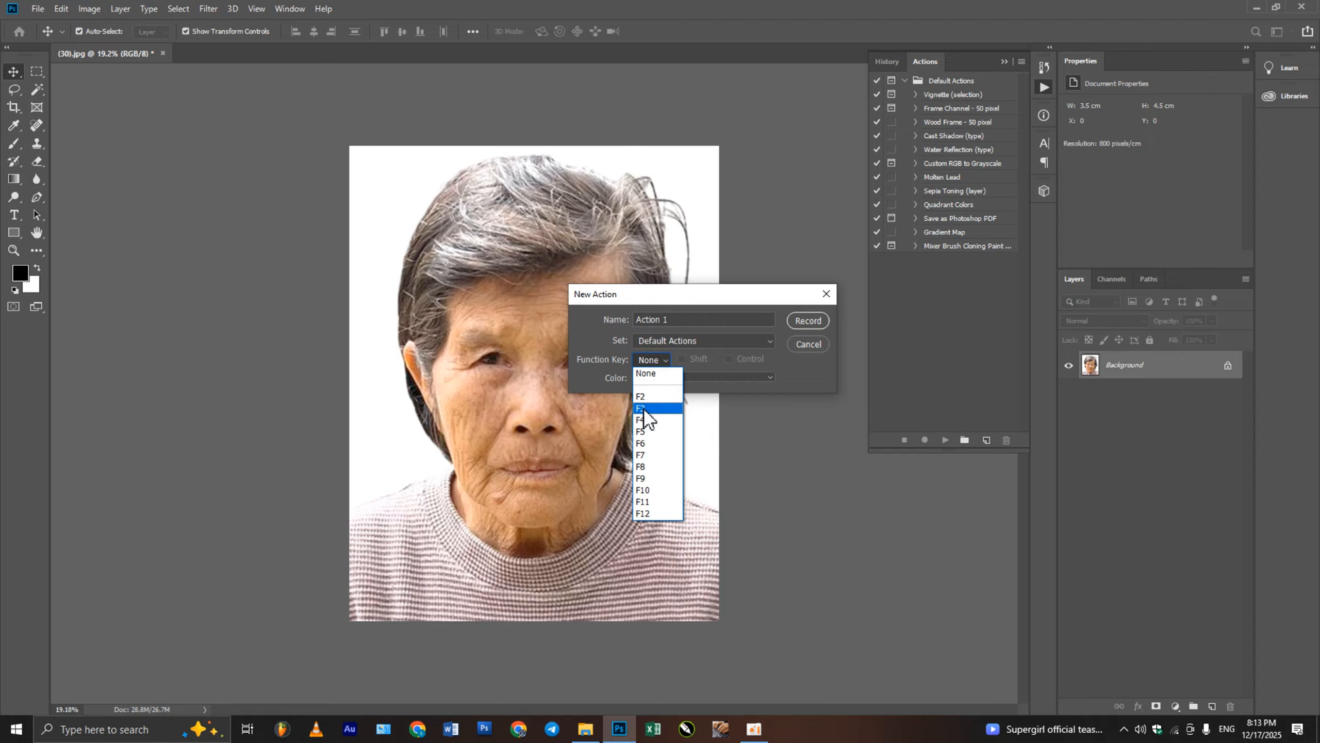
left_click(645, 409)
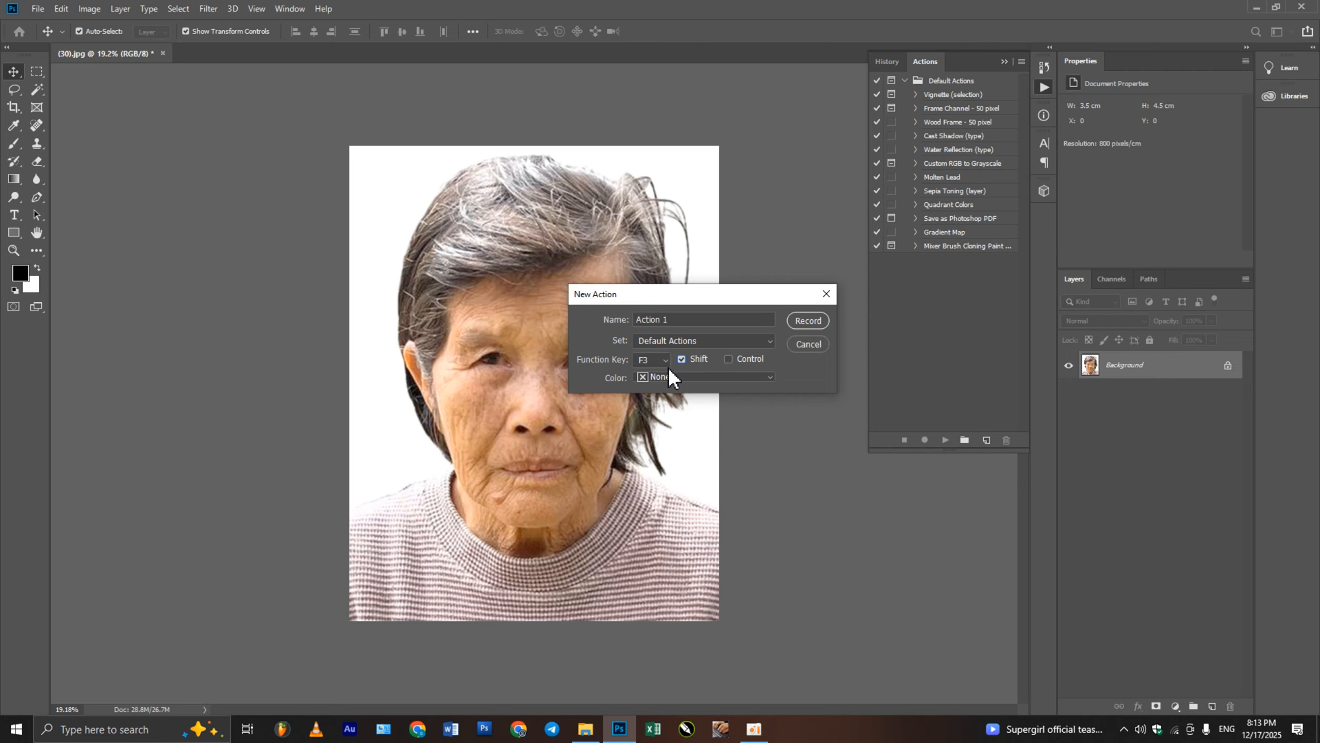
left_click(682, 359)
left_click(809, 318)
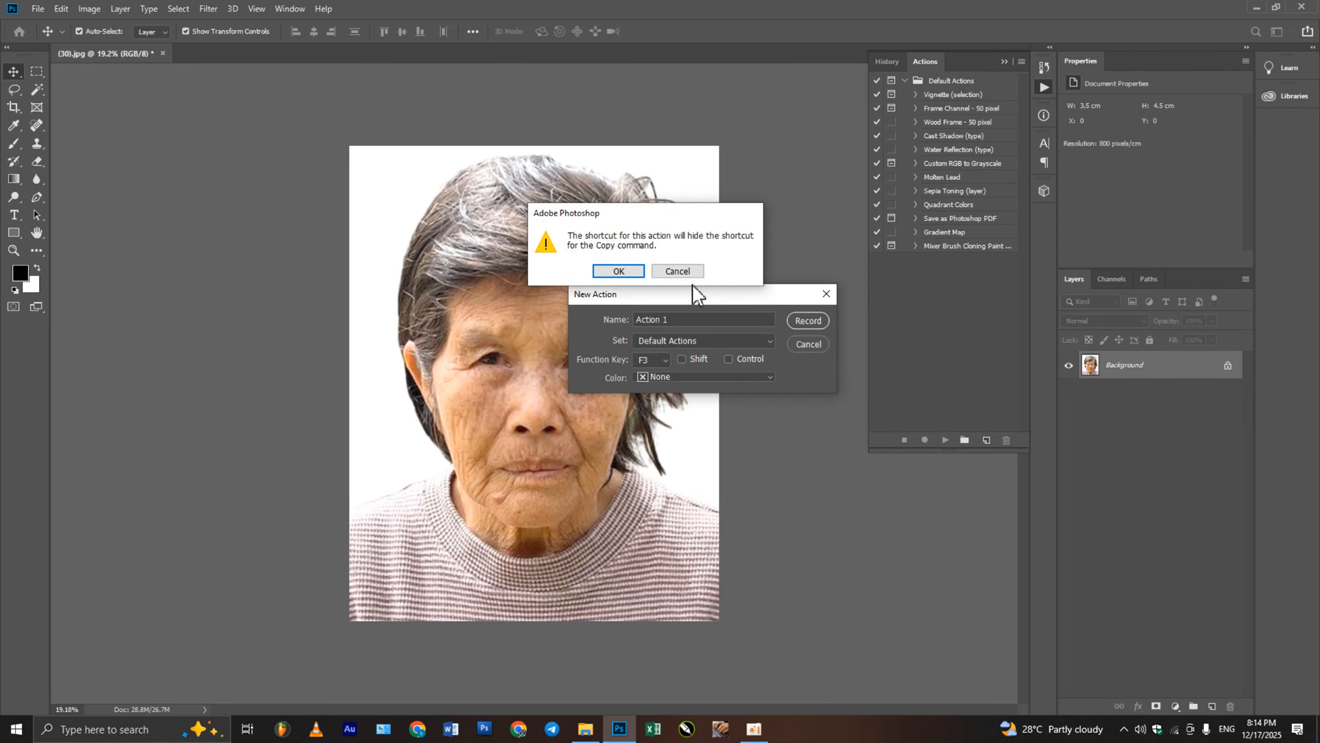
left_click(619, 271)
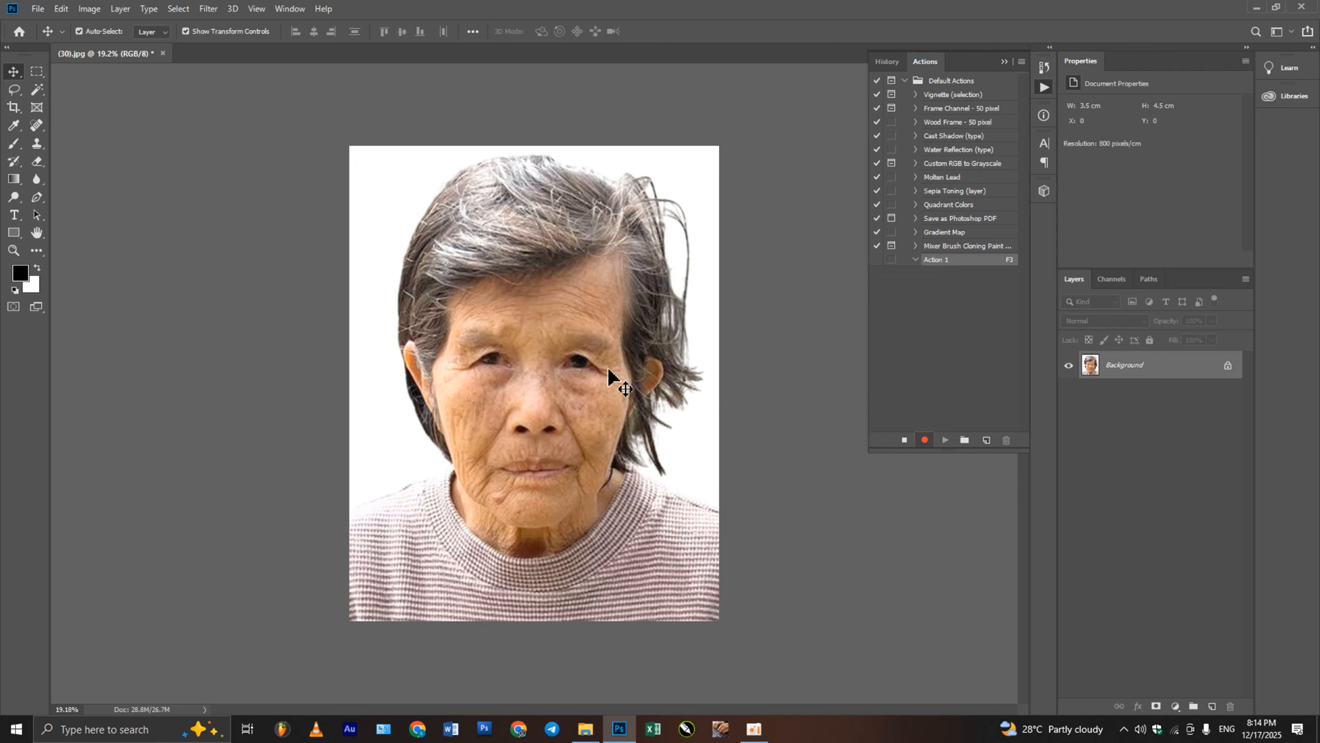
Crop the portrait to 3.5 × 4.5 cm at 800 px/cm, keeping the full frame.
scroll(606, 365, "down", 3)
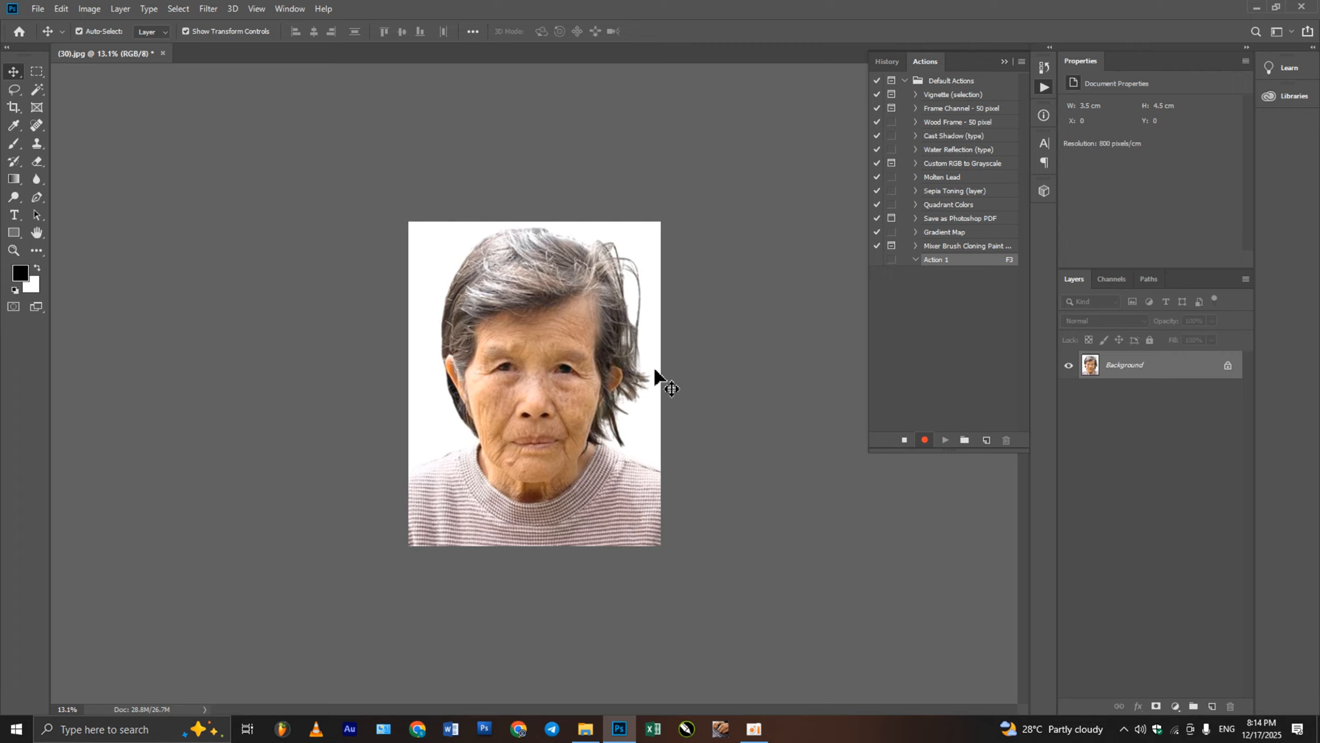
scroll(590, 339, "up", 2)
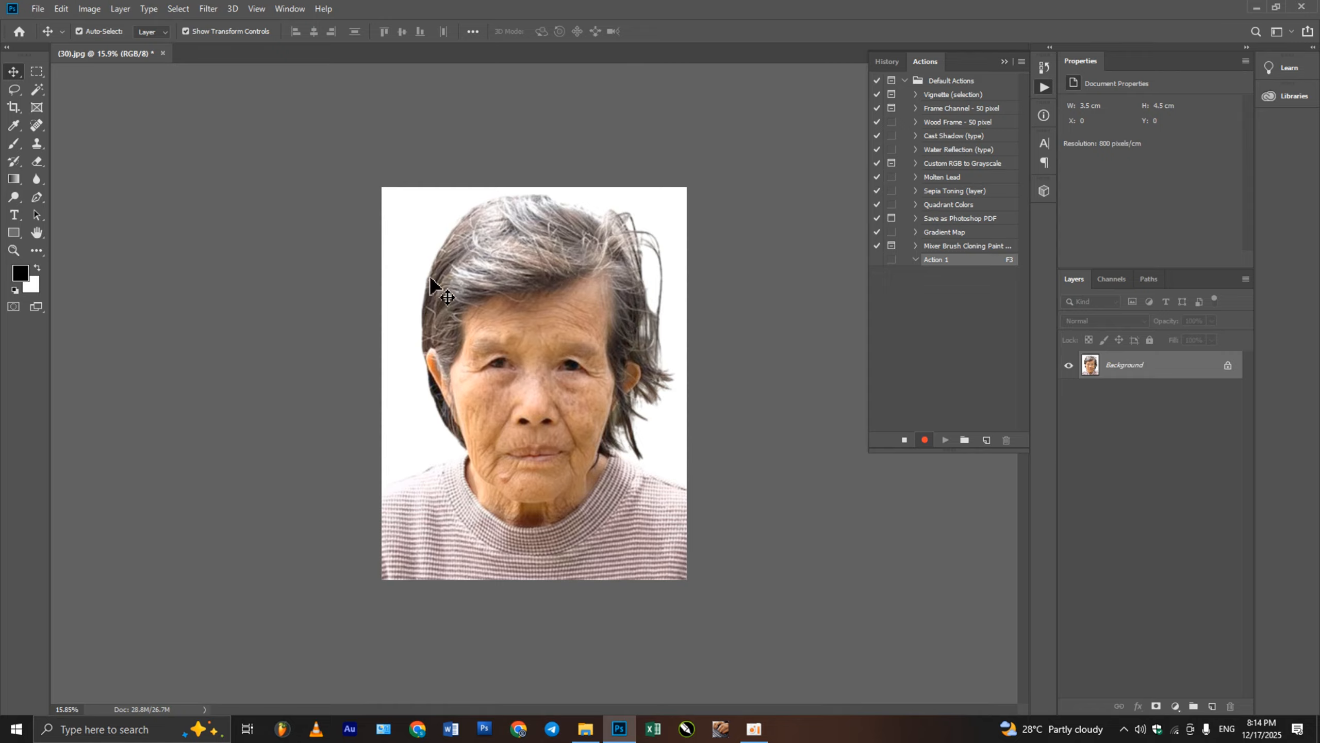
scroll(482, 360, "up", 1)
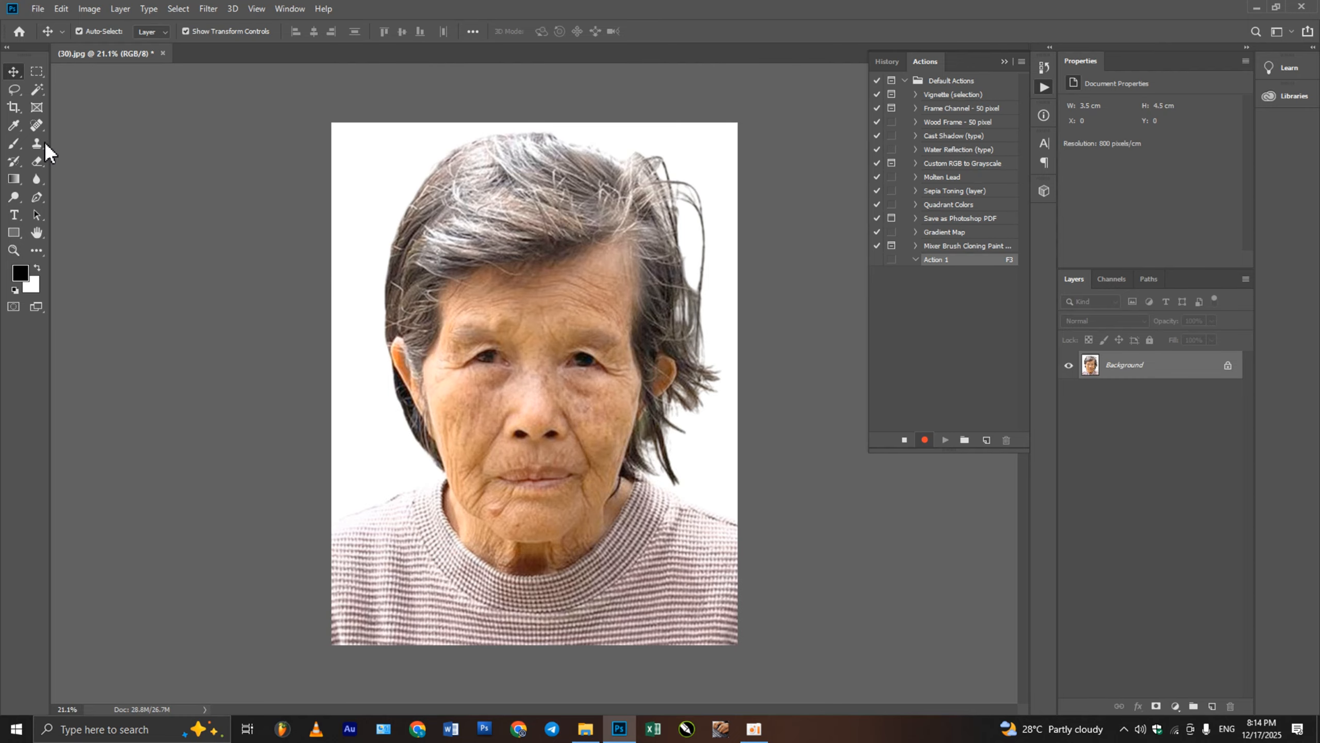
left_click(21, 113)
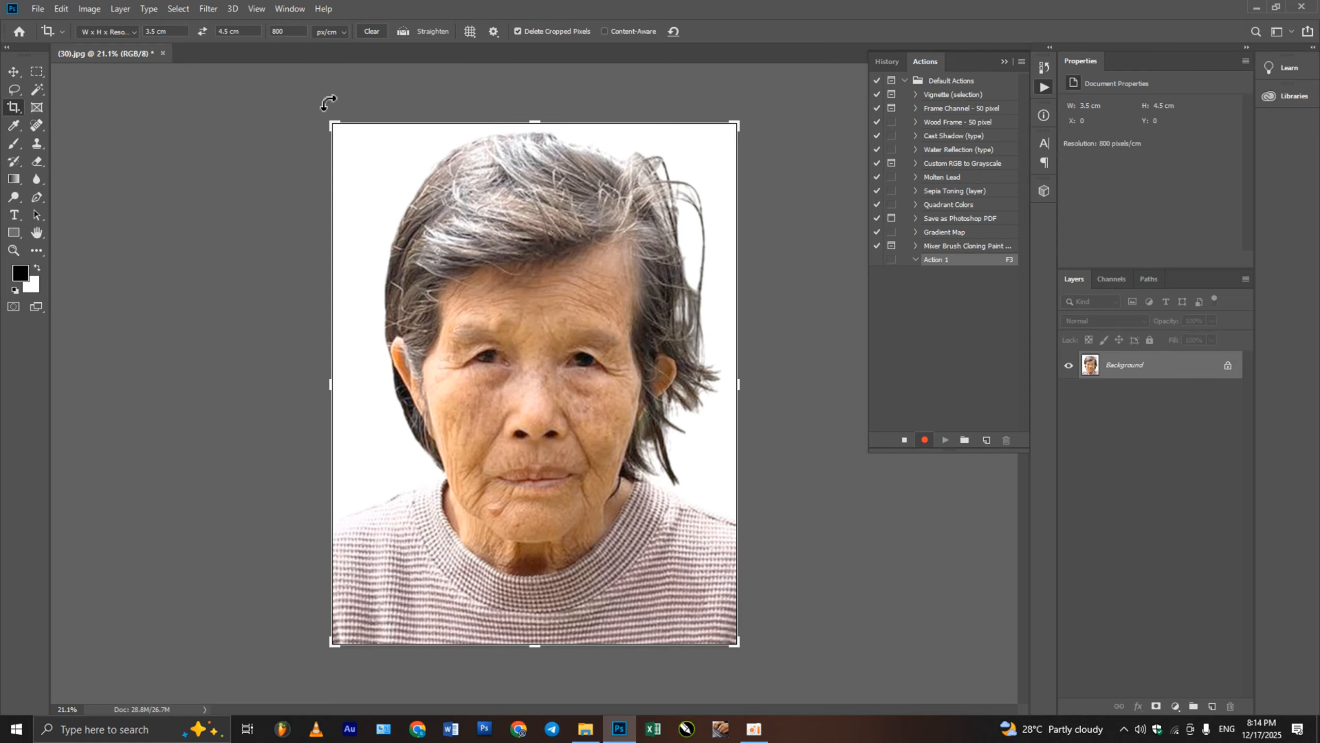
key("Return")
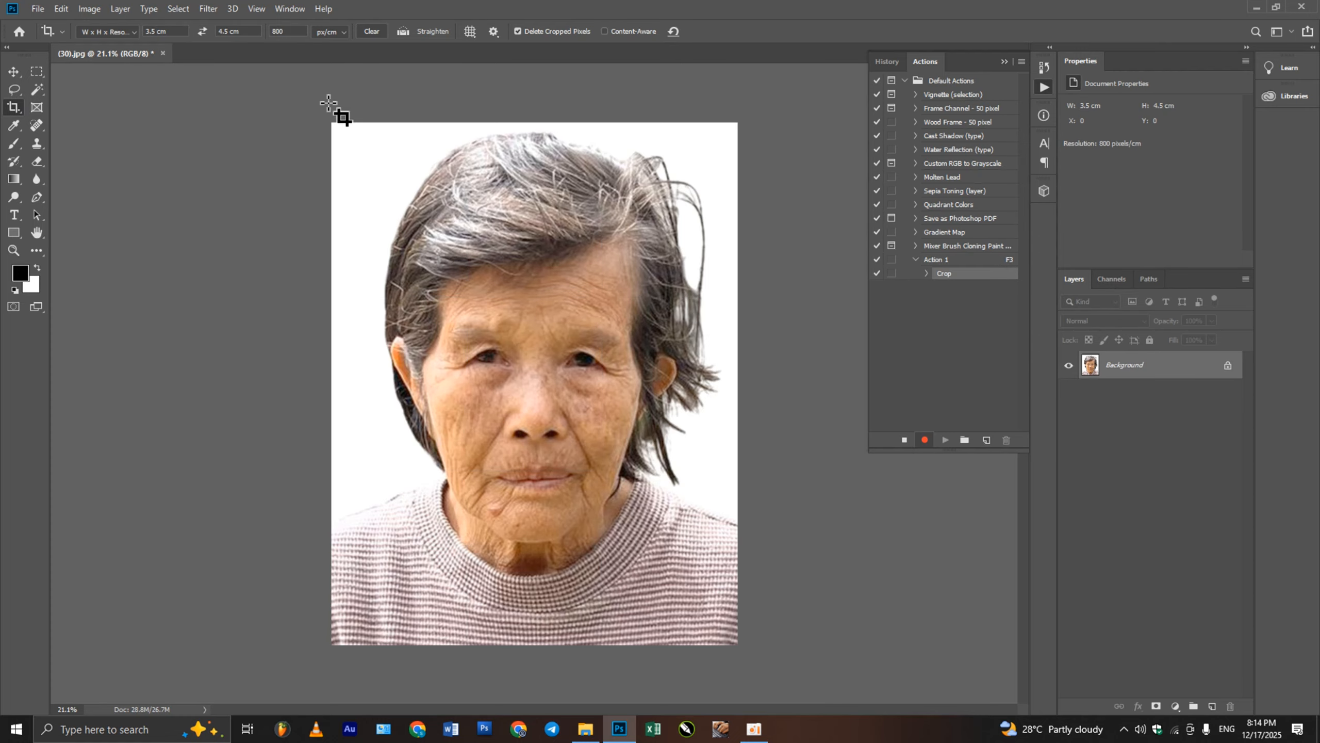
Convert the locked Background into a regular layer named Layer 0.
scroll(737, 413, "down", 3)
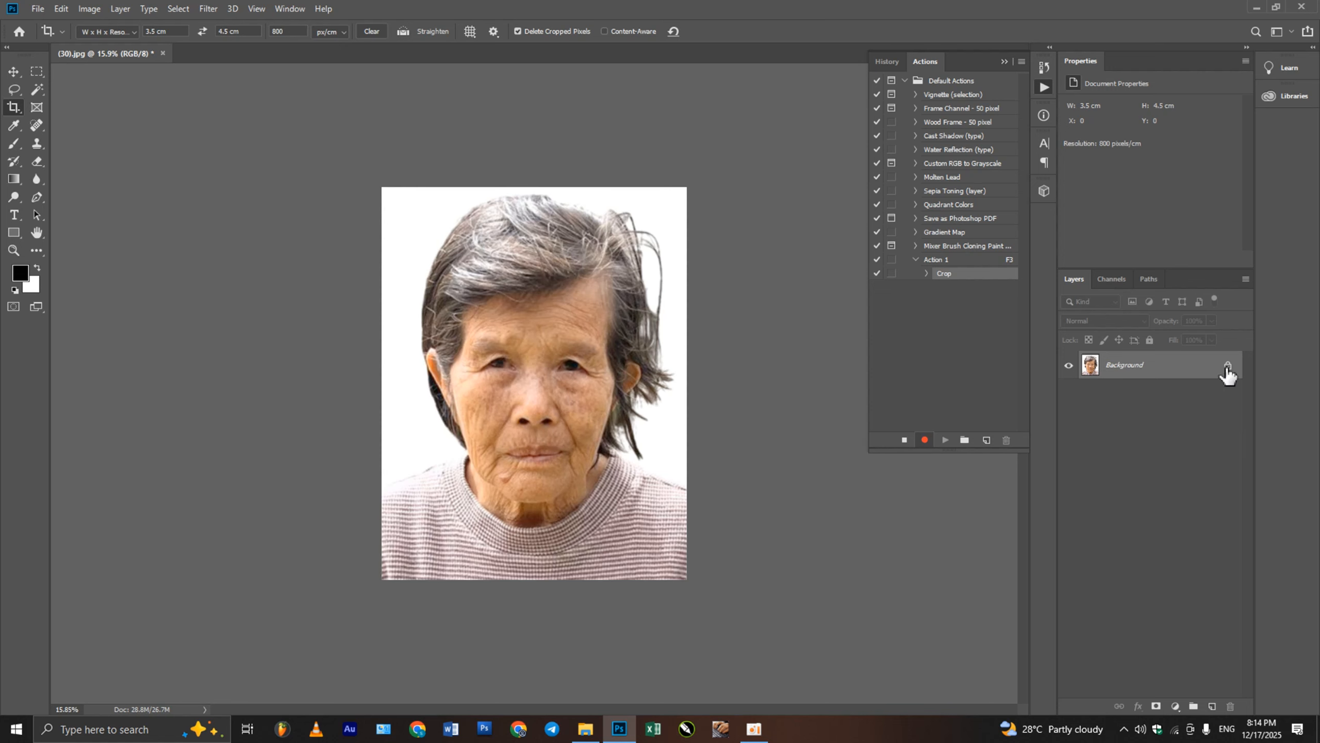
double_click(1185, 368)
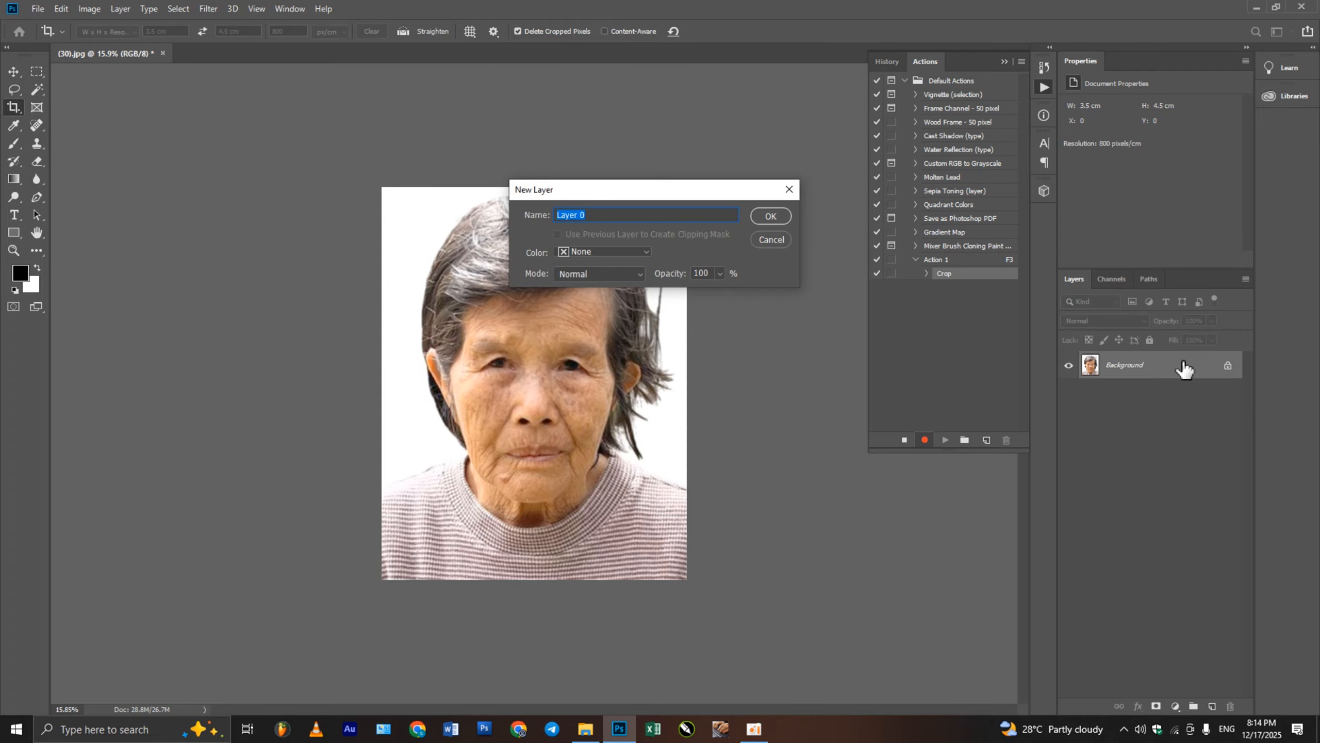
key("Return")
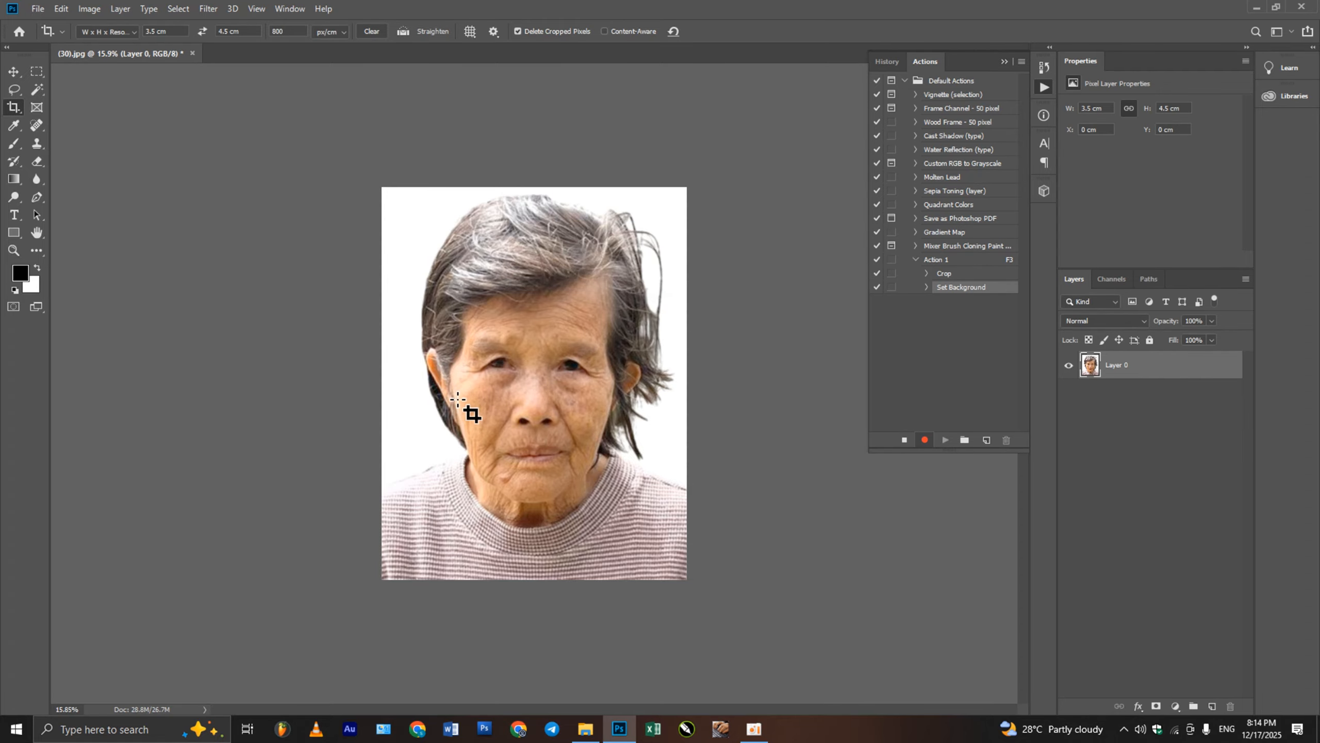
Enlarge the canvas to 15 cm wide and 10 cm high around the centred portrait.
key("ctrl")
key("ctrl+alt+c")
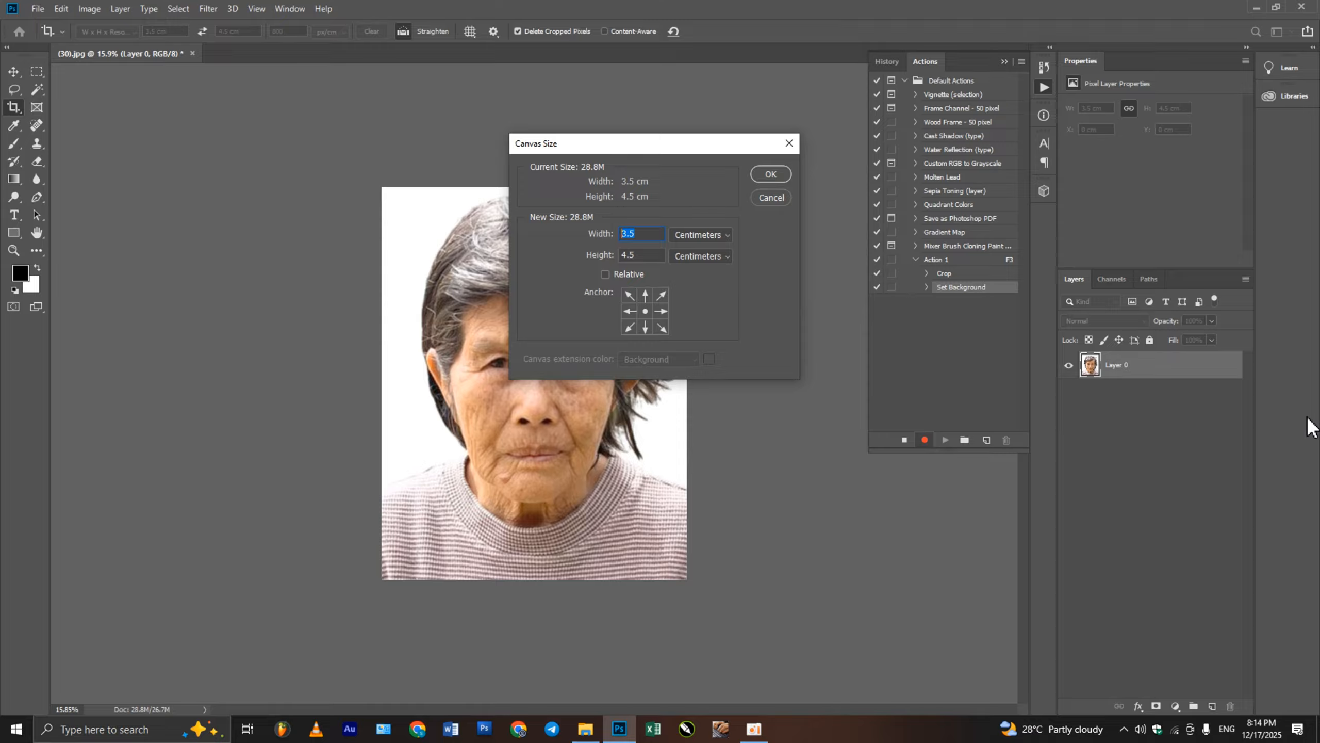
type("151")
key("BackSpace")
key("BackSpace")
type("5")
type("10")
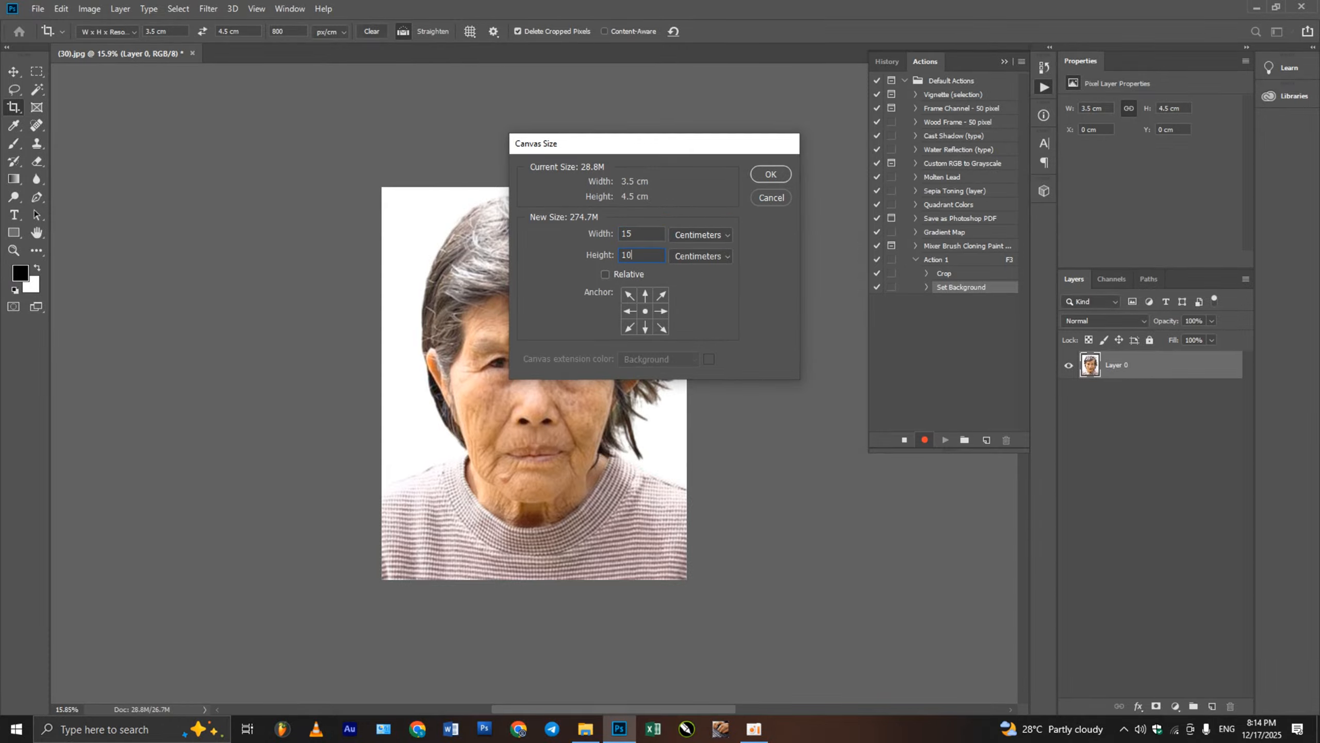
key("Return")
key("ctrl+0")
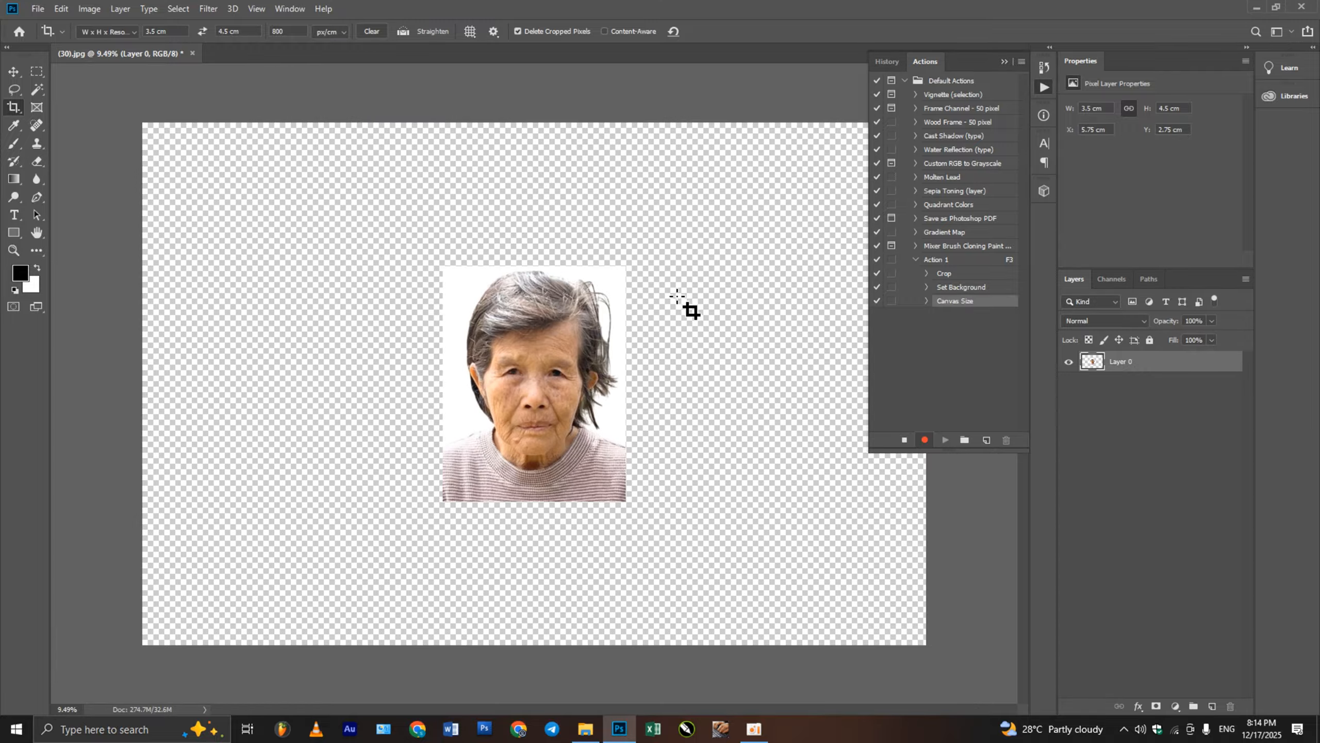
Place the portrait in the canvas's upper-left corner and duplicate it rightward into a row of four with thin gaps.
key("v")
left_click_drag(512, 299, 288, 183)
left_click_drag(222, 204, 404, 207)
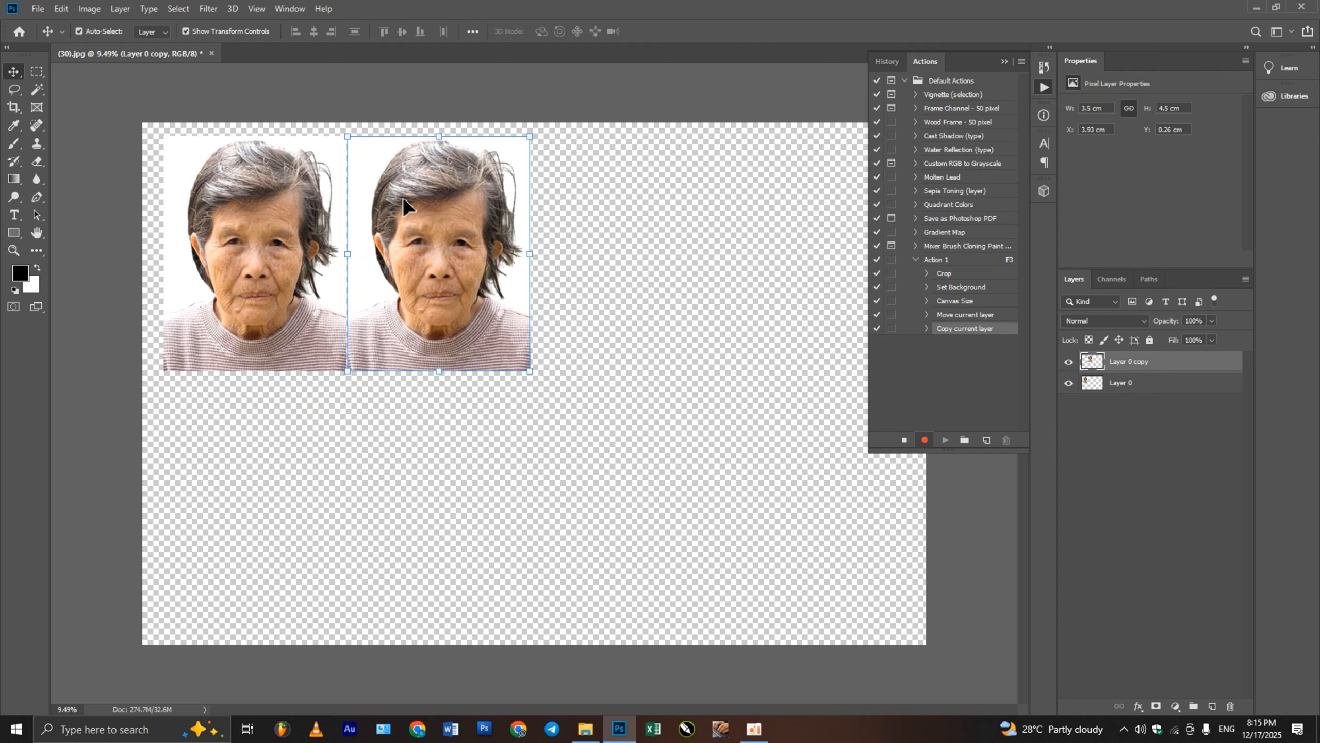
key("shift+Right")
key("shift+Right")
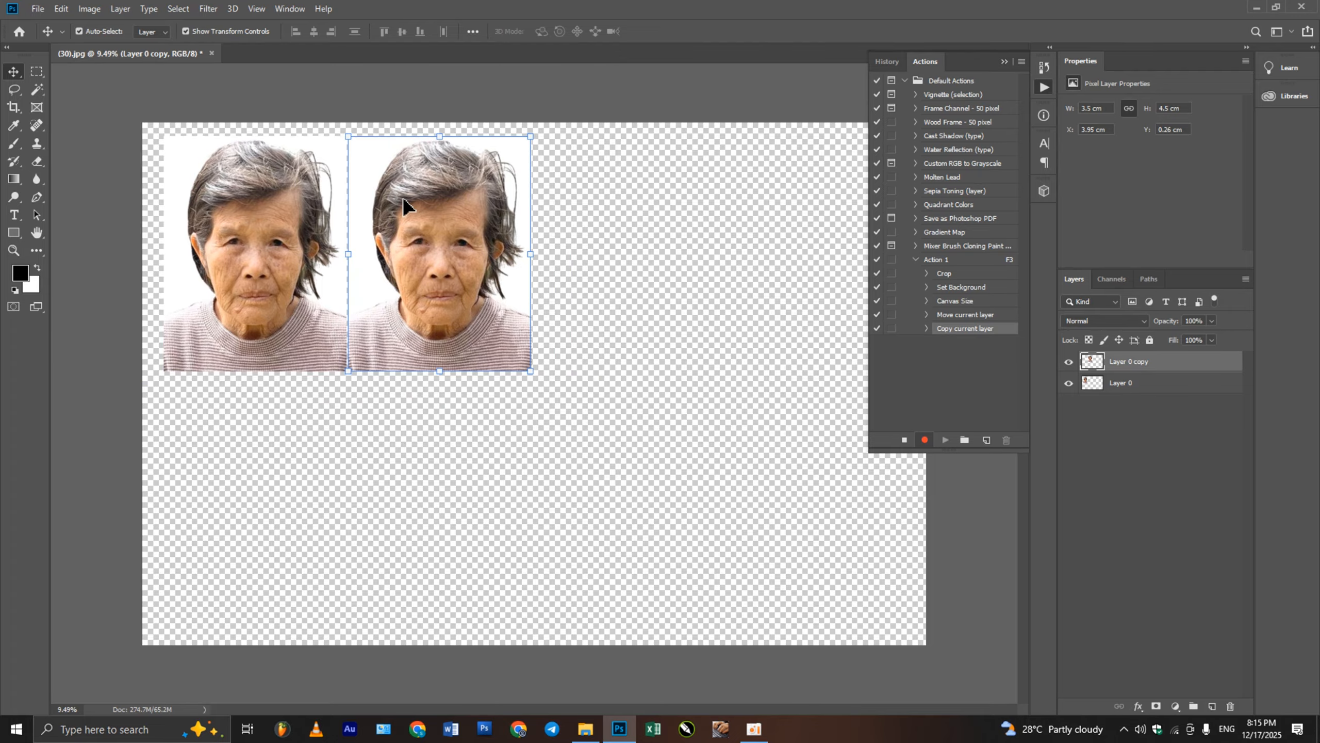
left_click_drag(555, 577, 619, 254)
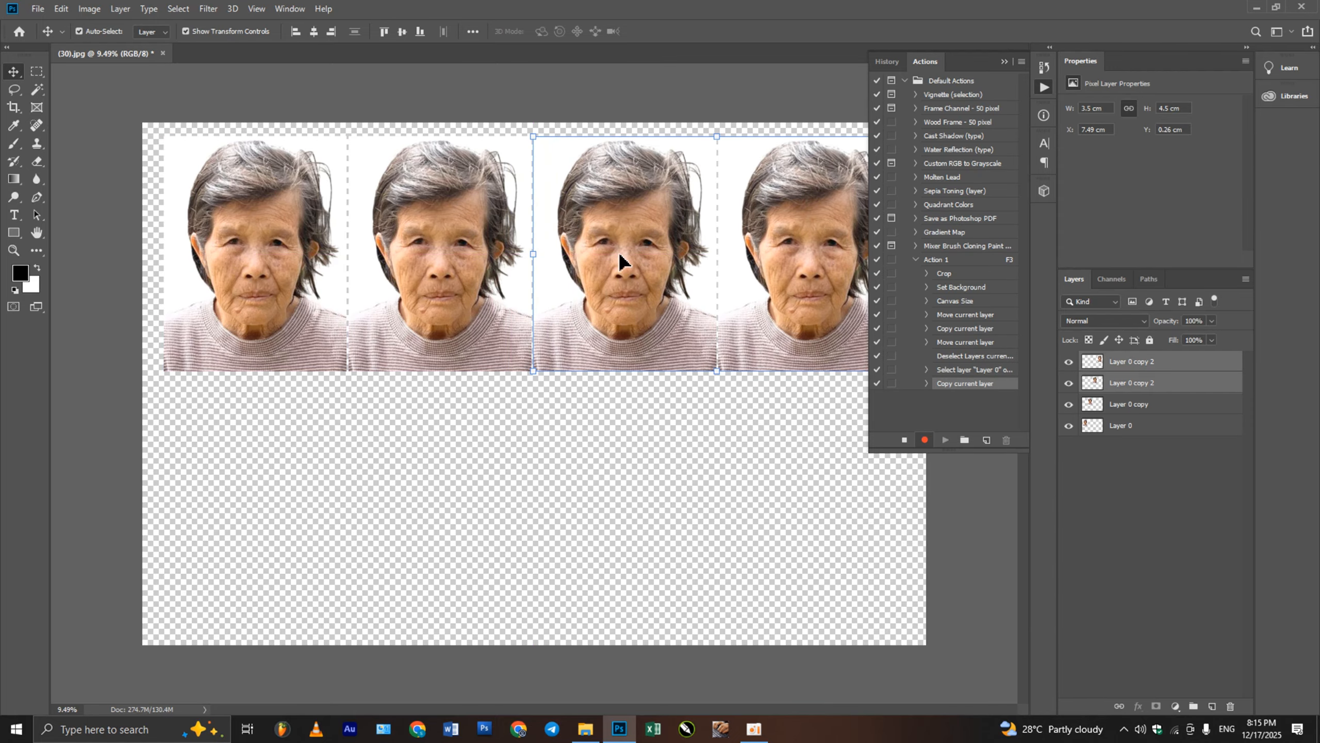
Select all four portraits in the row and nudge them down to about 0.32 cm from the canvas's upper edge.
key("ctrl+minus")
left_click_drag(775, 484, 273, 150)
key("ctrl+minus")
key("ctrl+minus")
key("ctrl+minus")
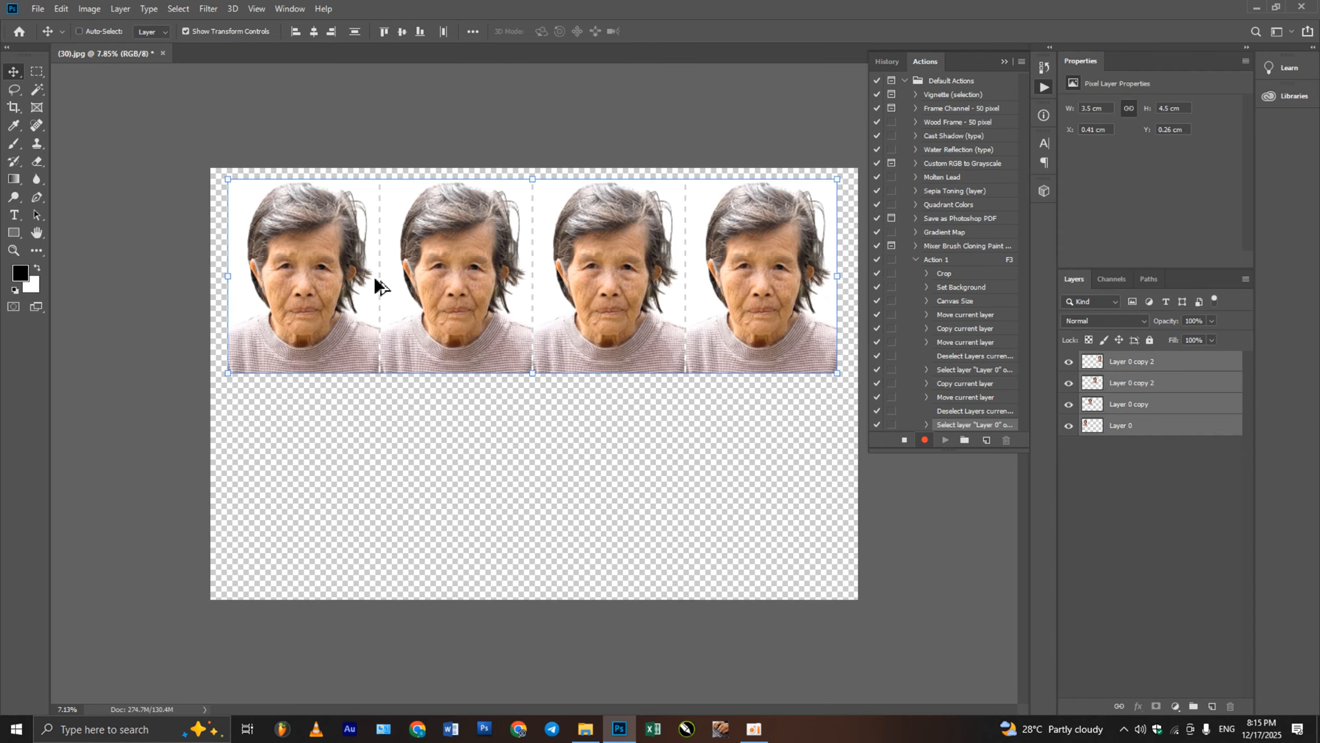
left_click_drag(788, 431, 162, 213)
key("Down")
key("Down")
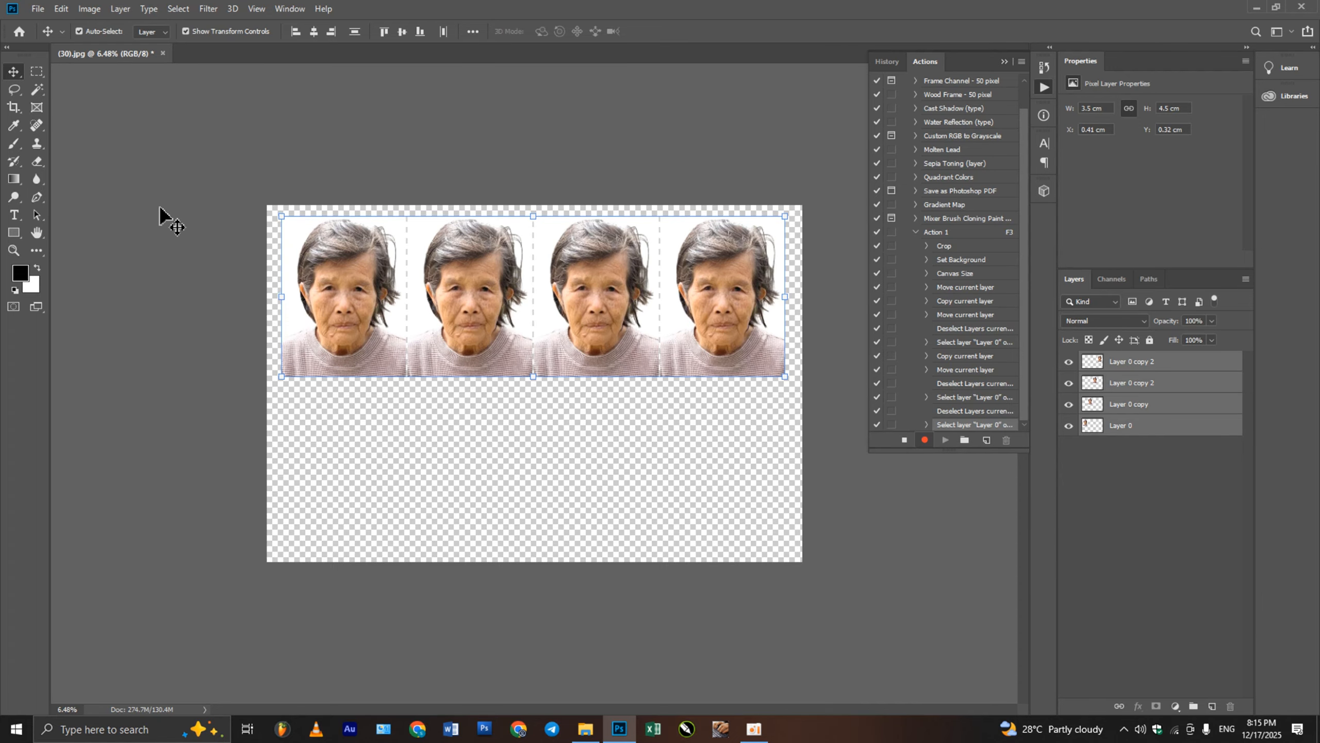
Duplicate the row of four portraits directly below the first row, leaving a thin gap.
key("ctrl+plus")
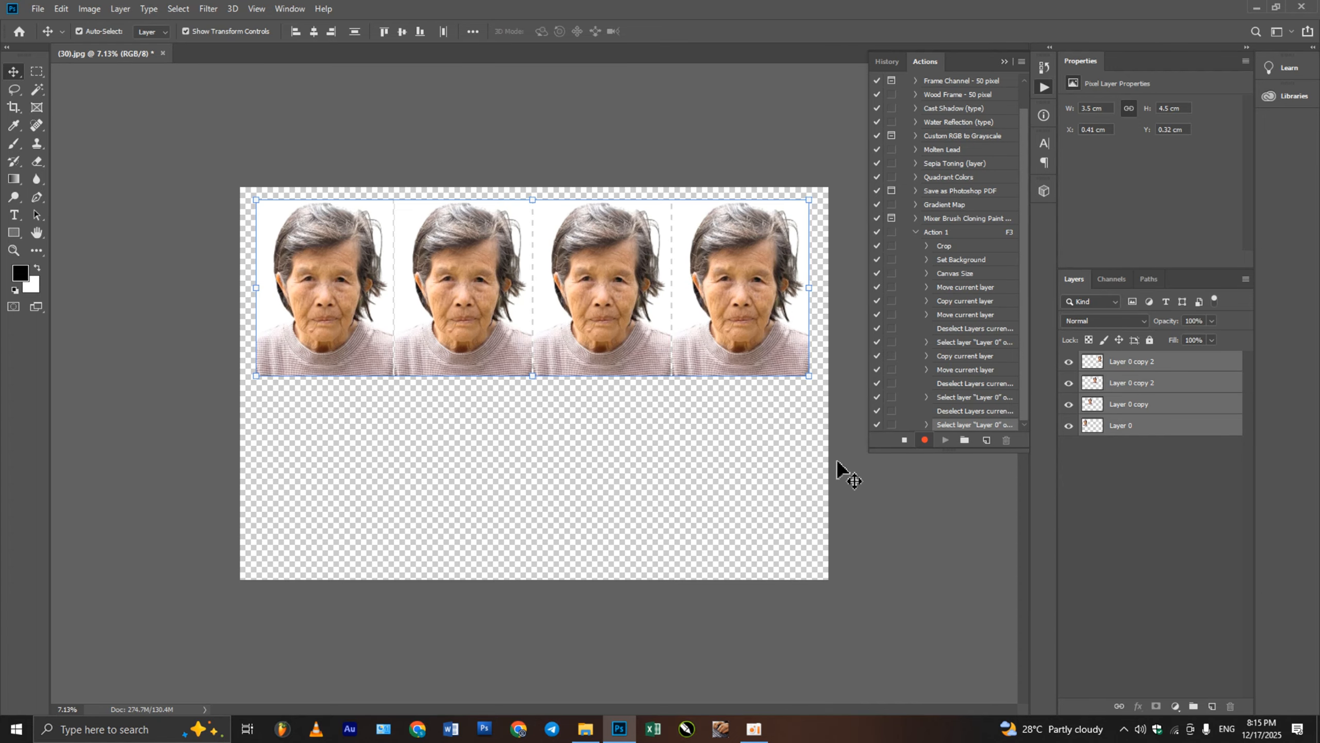
left_click_drag(772, 488, 271, 292)
left_click_drag(336, 332, 365, 446, "alt")
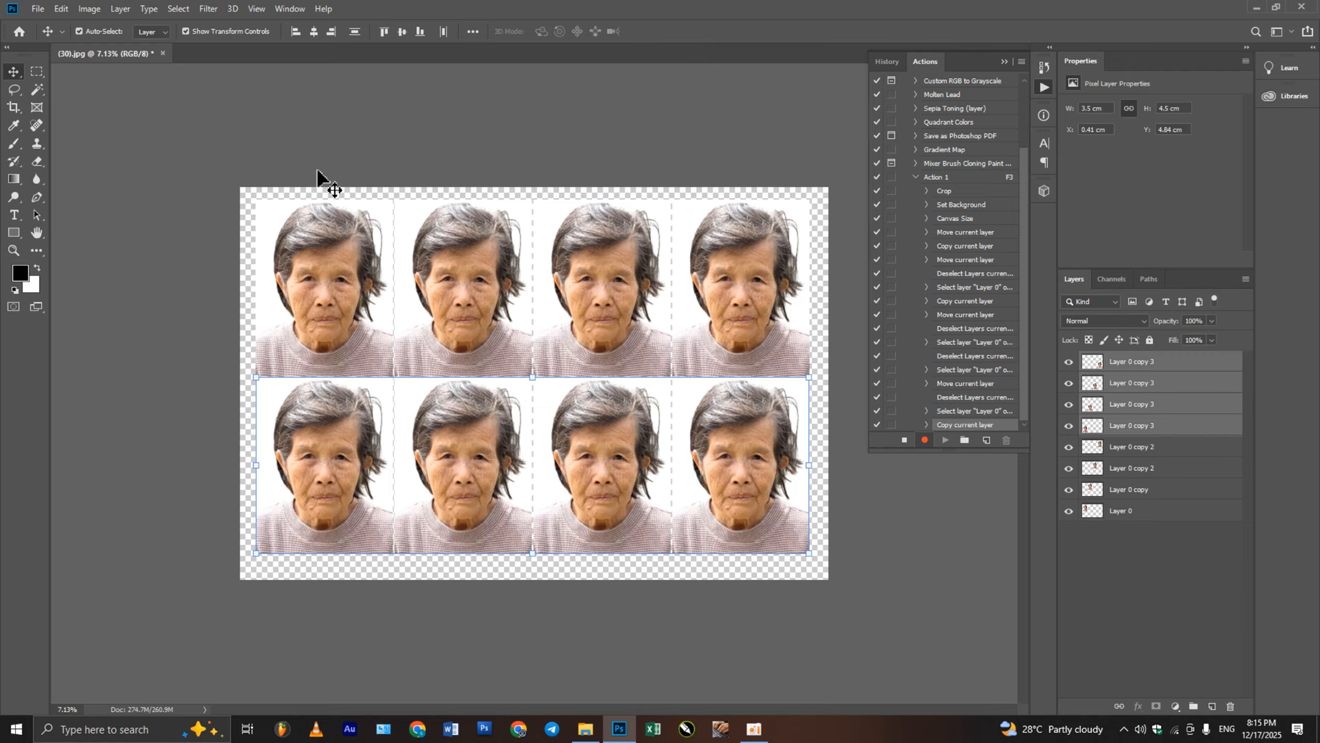
Select all eight portraits and nudge them down to about 0.46 cm from the canvas's upper edge, centring them vertically.
left_click_drag(262, 140, 751, 442)
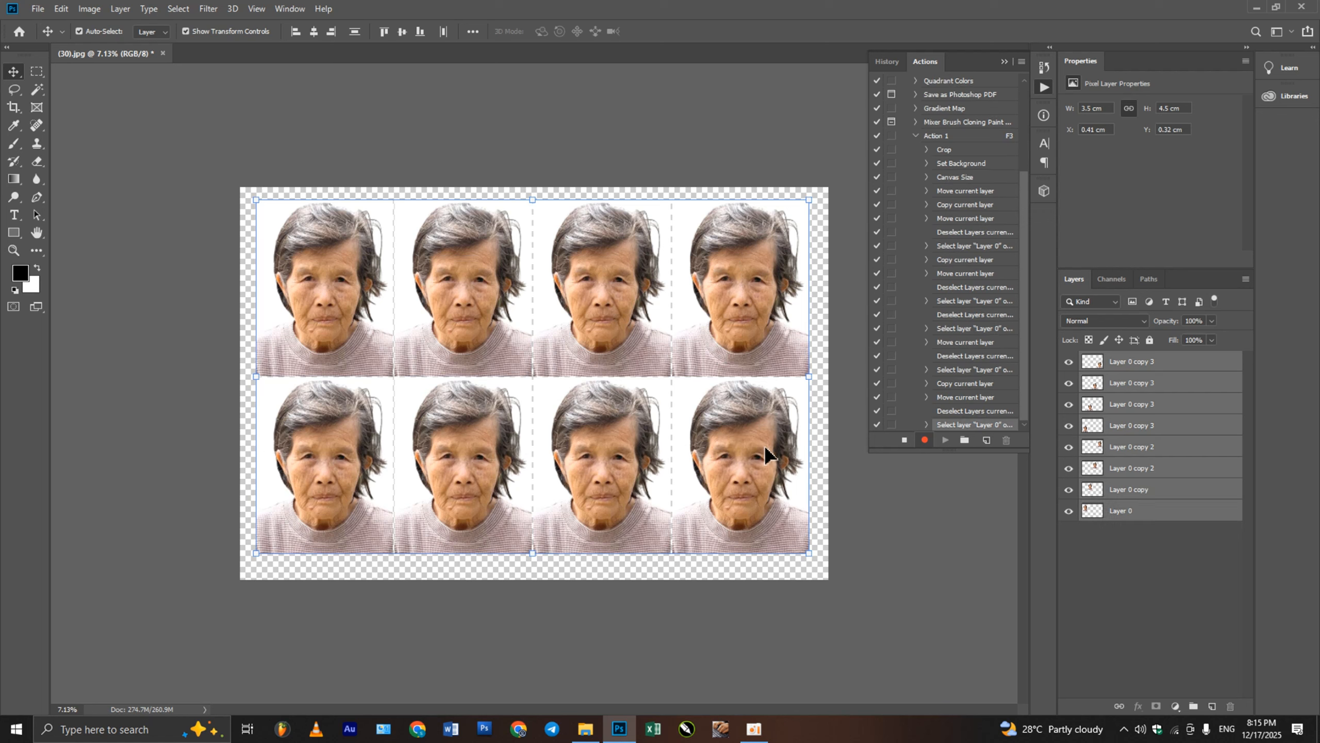
key("Down")
key("Down")
key("Down")
key("Down")
key("Down")
key("Down")
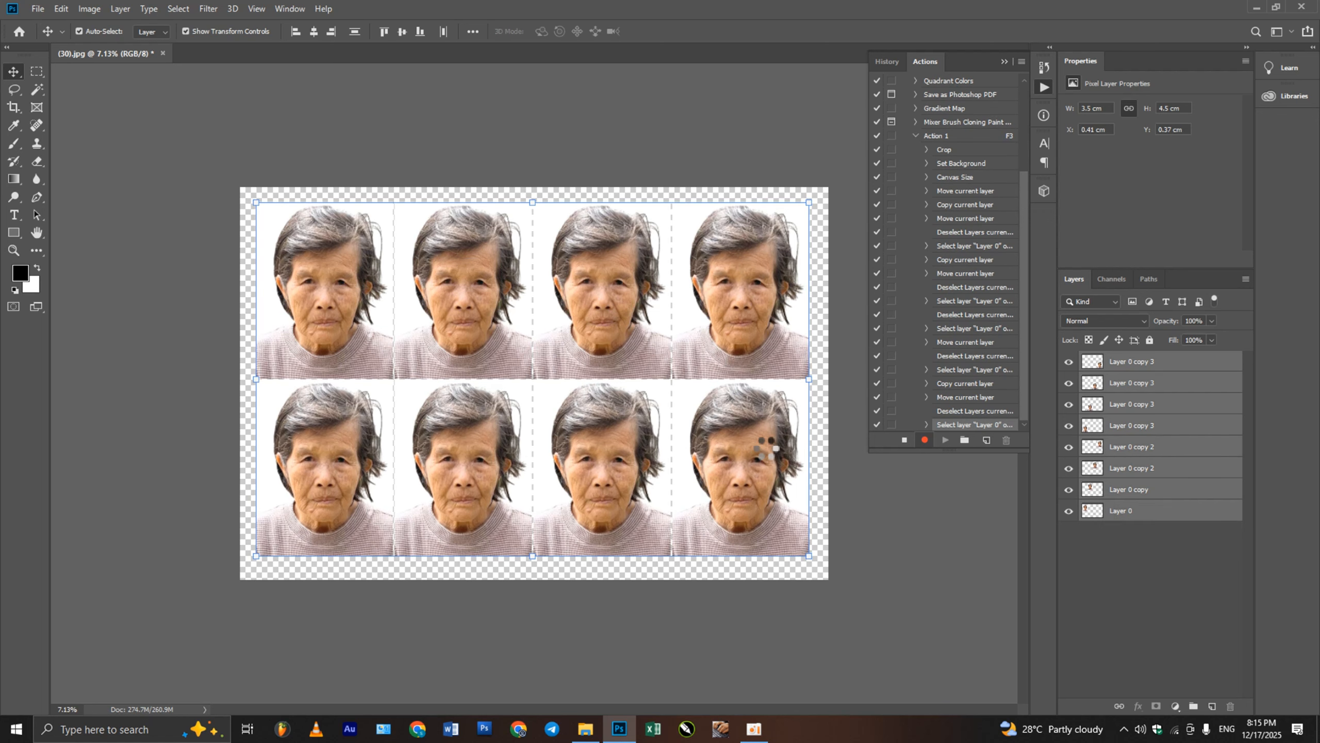
key("Down")
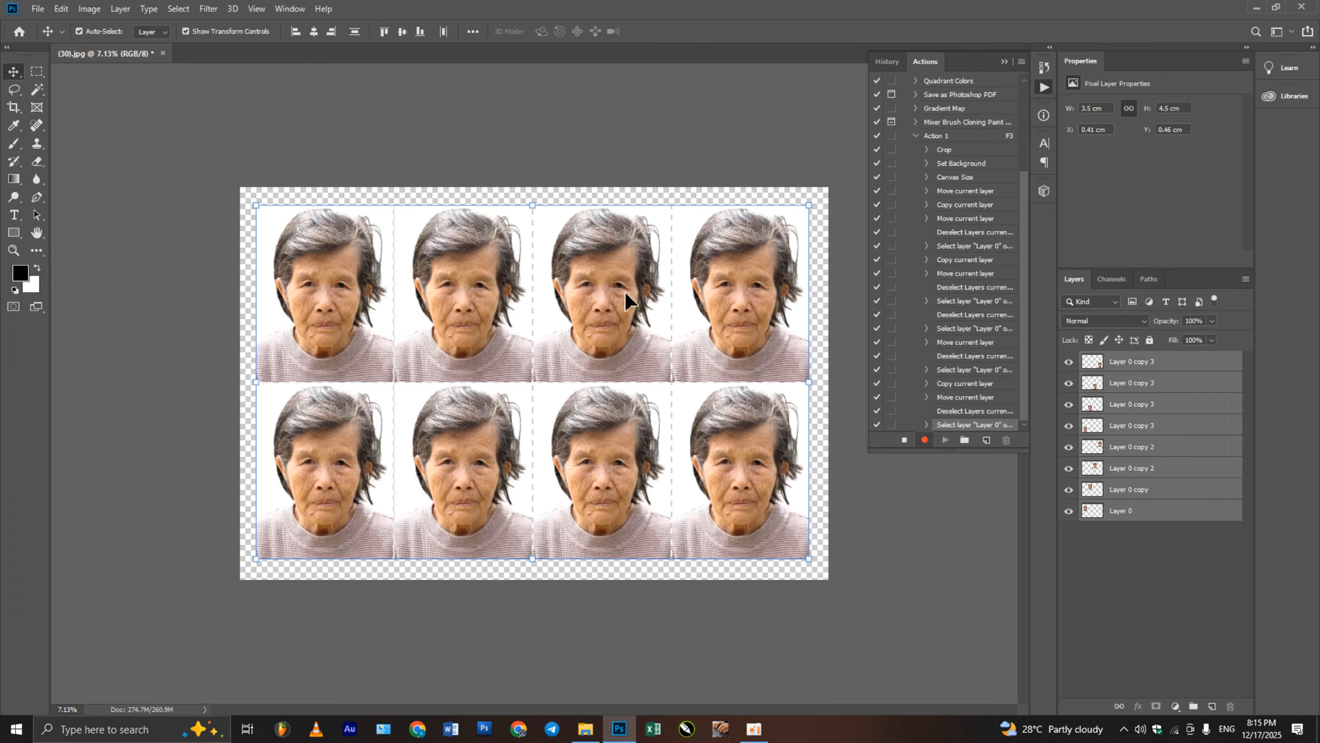
key("ctrl+t")
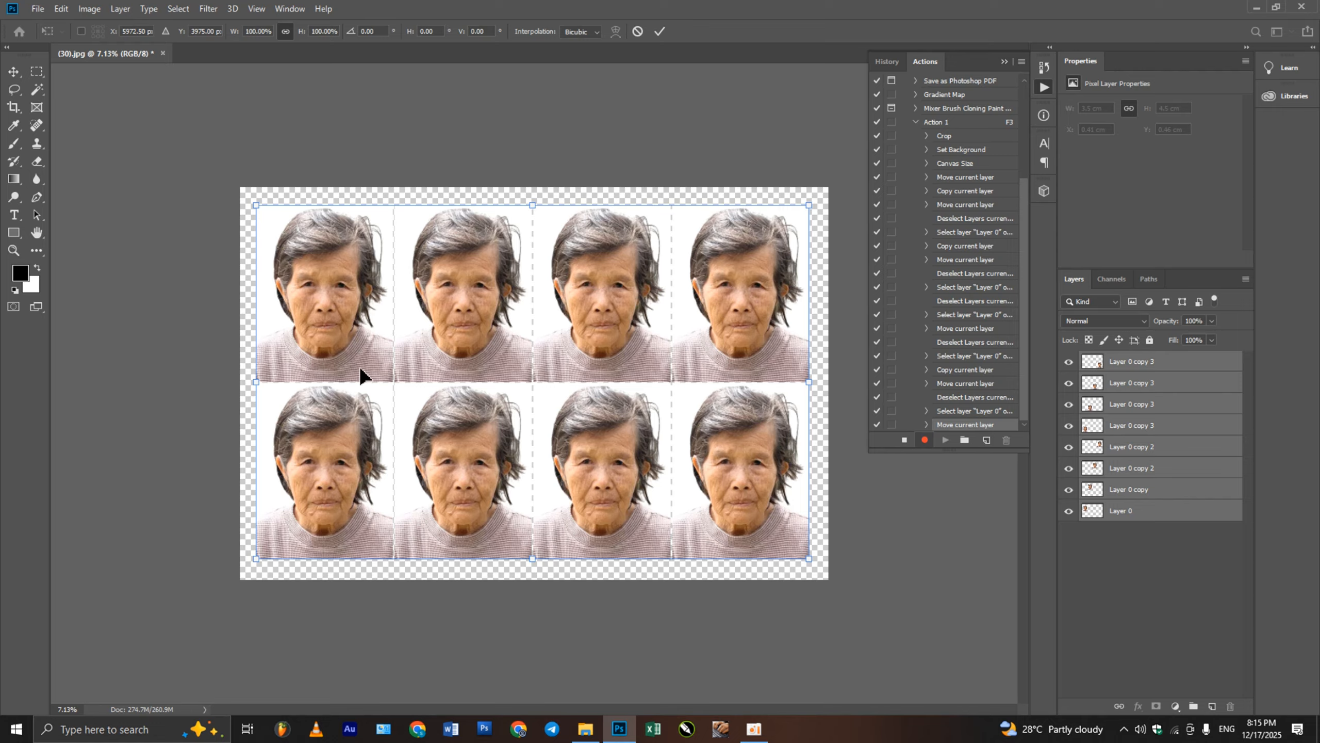
left_click(659, 32)
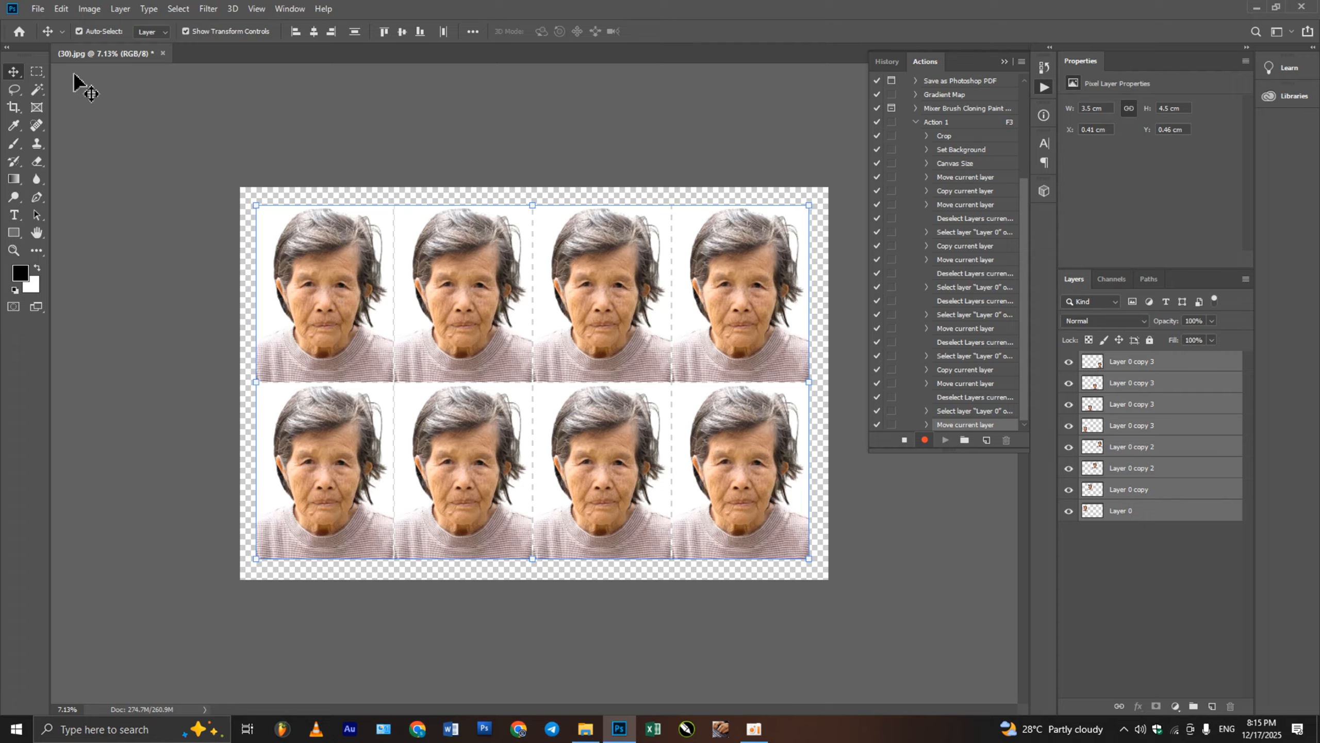
Deselect all layers and stop recording Action 1.
left_click(448, 131)
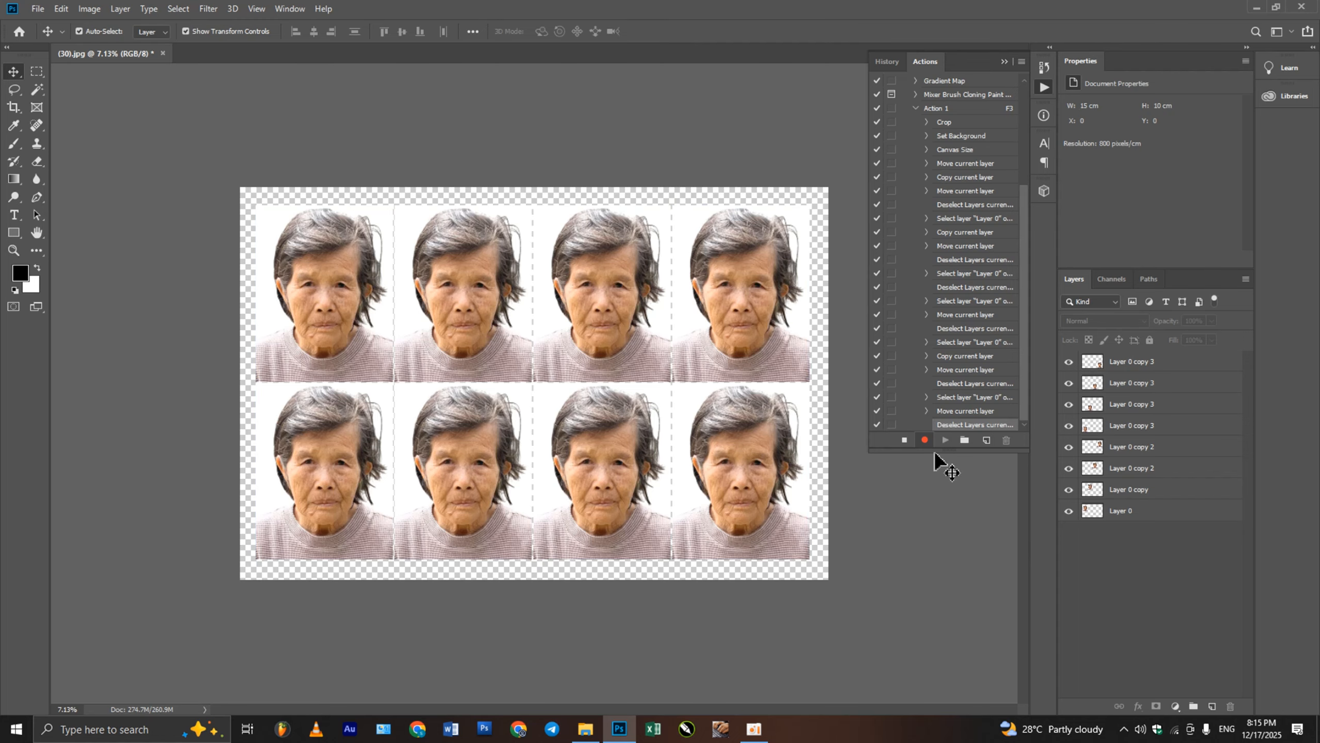
left_click(906, 441)
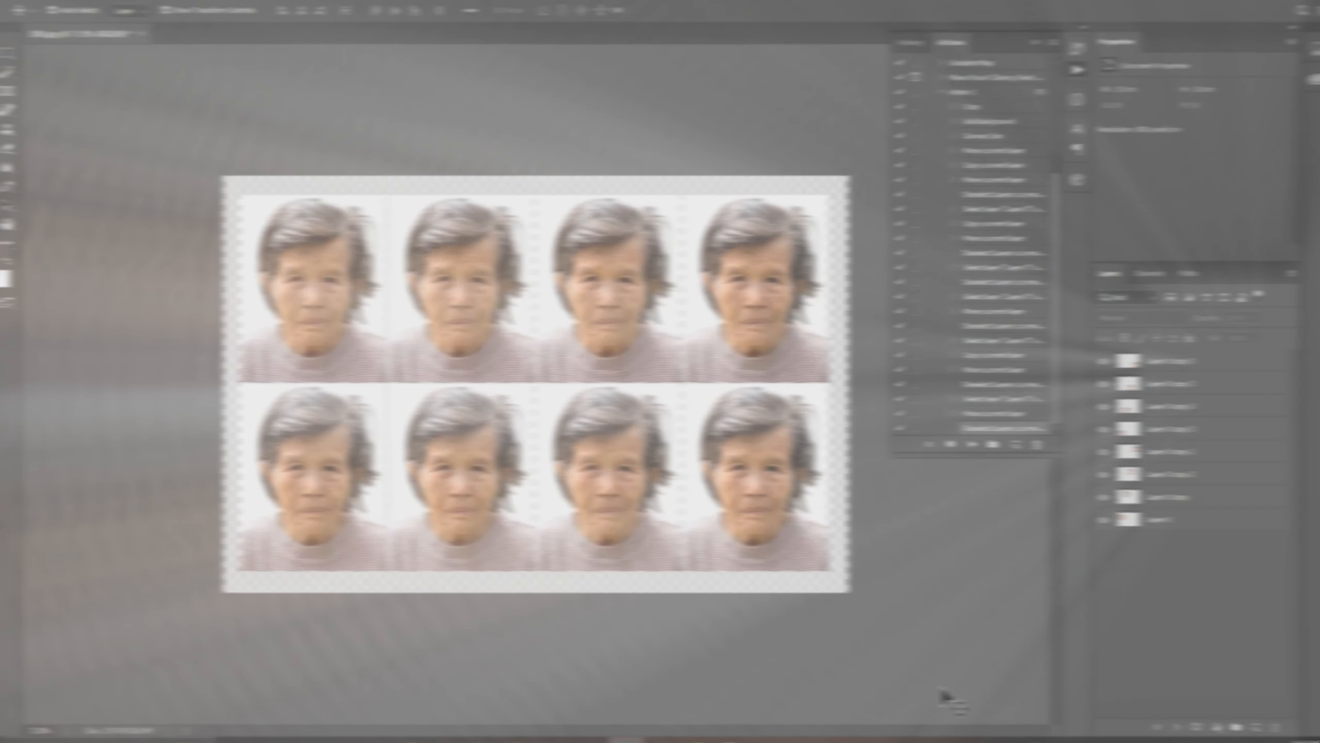